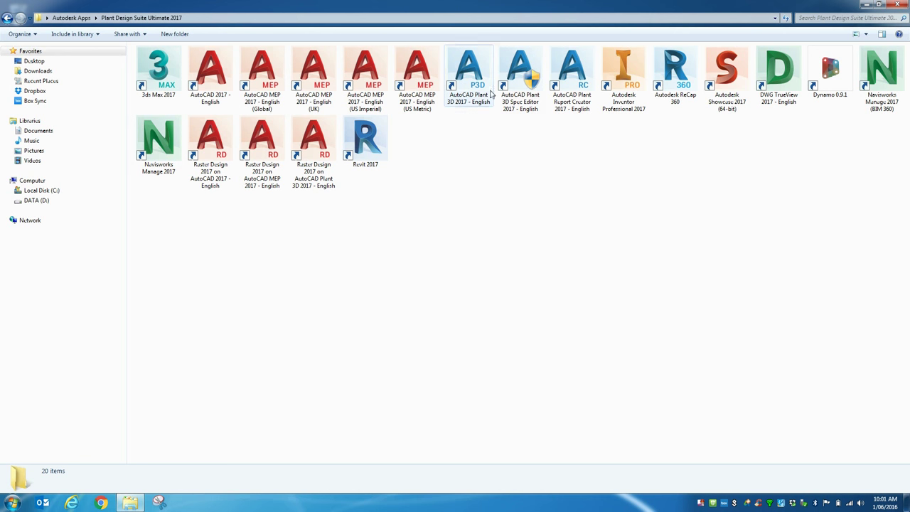
# - Check in the compatibility properties of the AutoCAD Plant 3D Spec Editor 2017 shortcut whether it runs as administrator
pyautogui.click(469, 83)
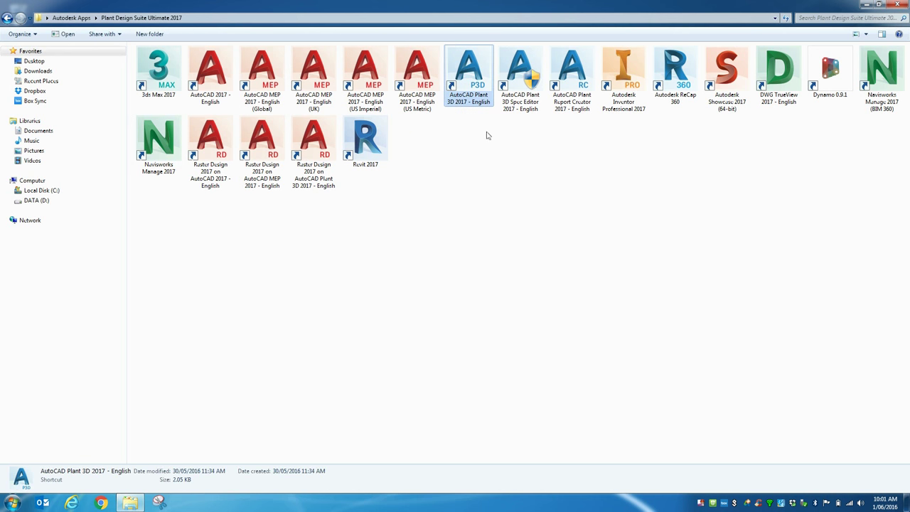
pyautogui.click(527, 107)
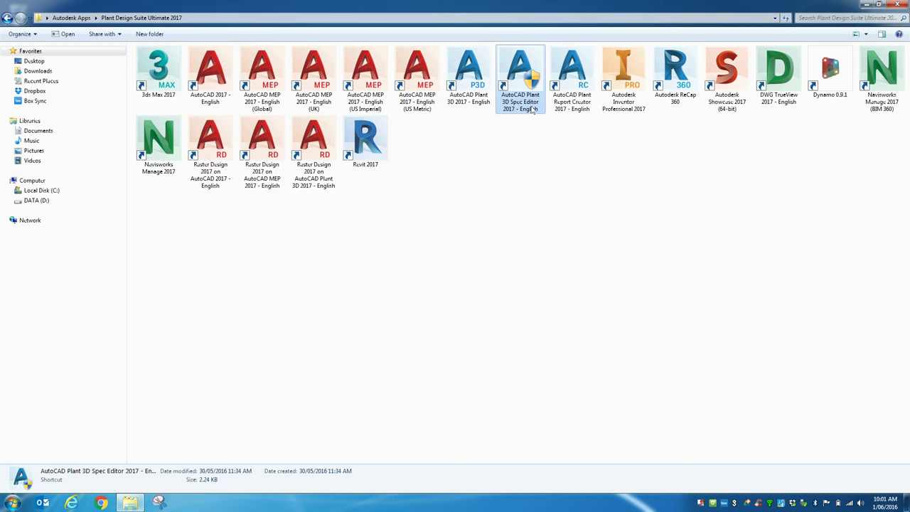
pyautogui.rightClick(532, 108)
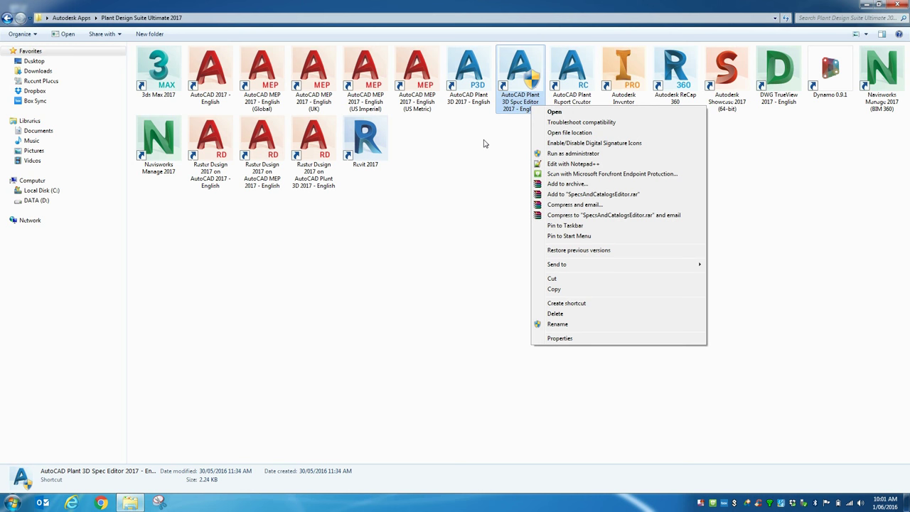
pyautogui.click(558, 339)
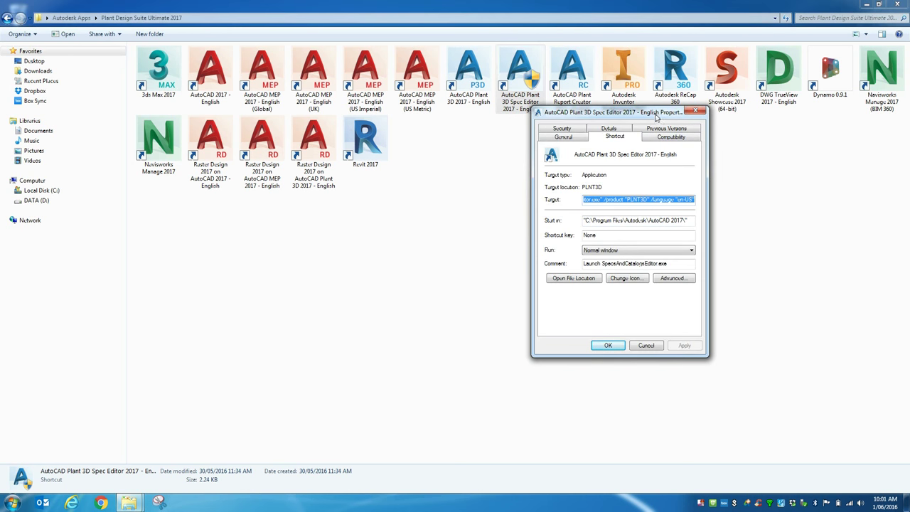
pyautogui.moveTo(657, 116); pyautogui.dragTo(571, 154)
pyautogui.click(585, 174)
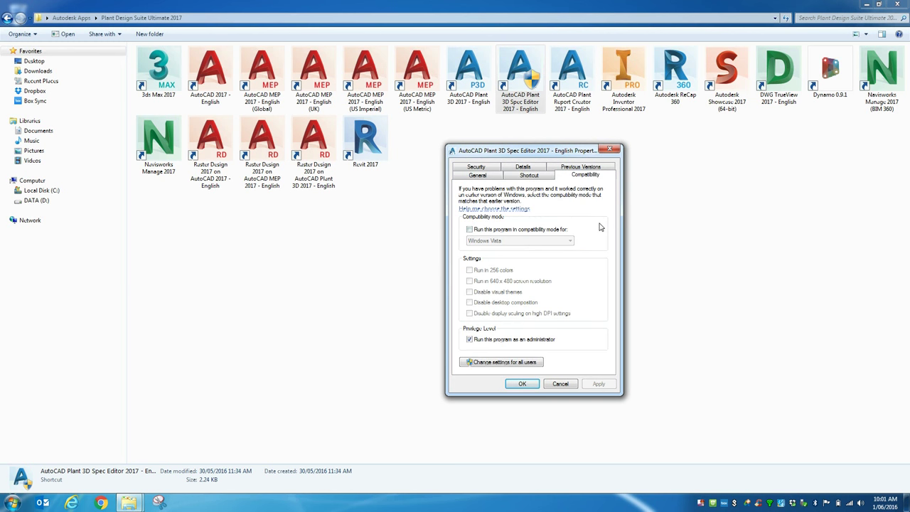
pyautogui.click(519, 384)
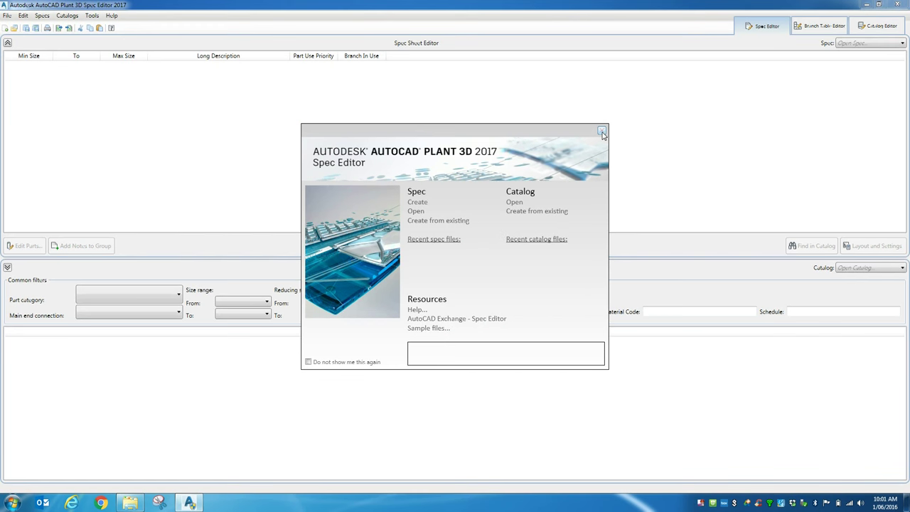
# - Dismiss the Spec Editor welcome screen and check the shared content folder path without changing it
pyautogui.click(601, 131)
pyautogui.click(92, 16)
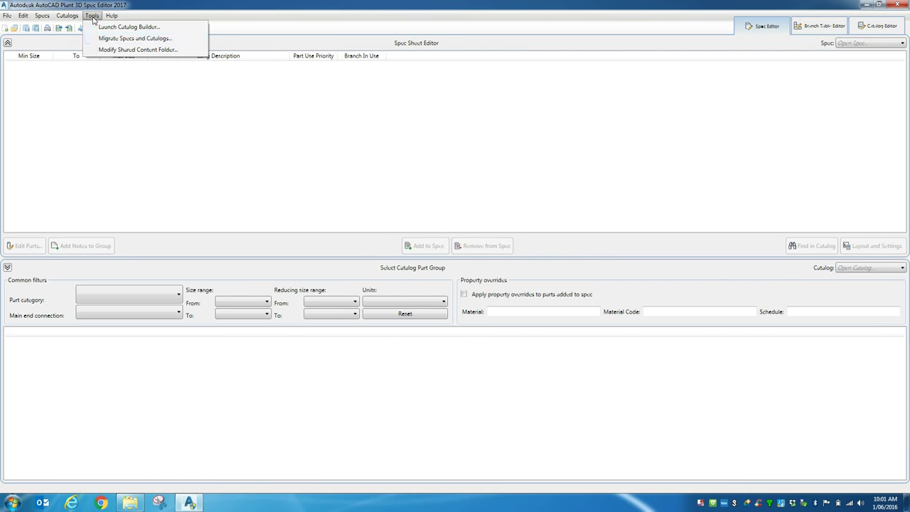
pyautogui.click(107, 49)
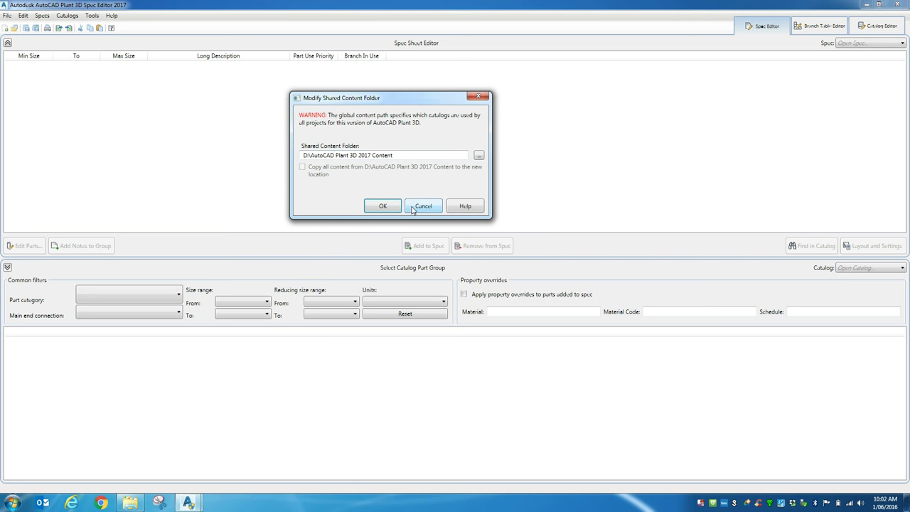
pyautogui.click(412, 208)
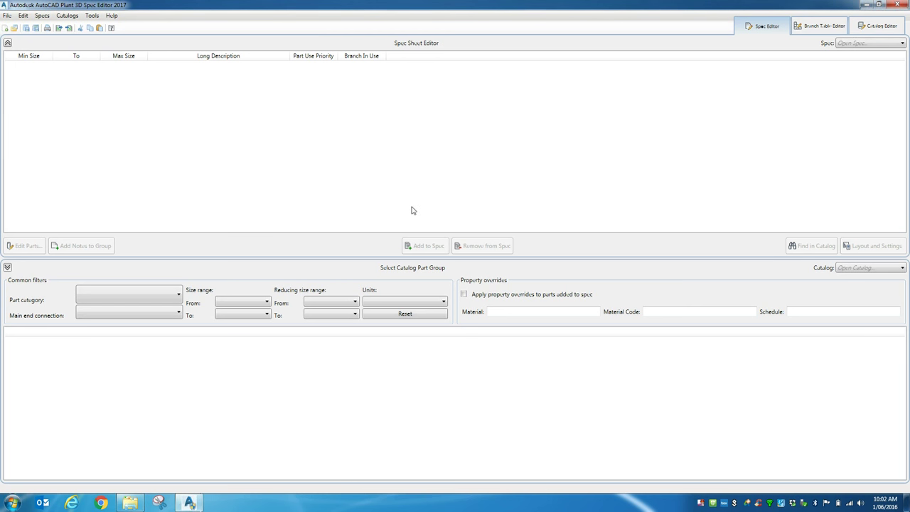
# - From the Catalog Editor, browse the CPak catalog folders in the AutoCAD Plant 3D 2017 Content directory without opening a catalog
pyautogui.click(862, 27)
pyautogui.click(852, 318)
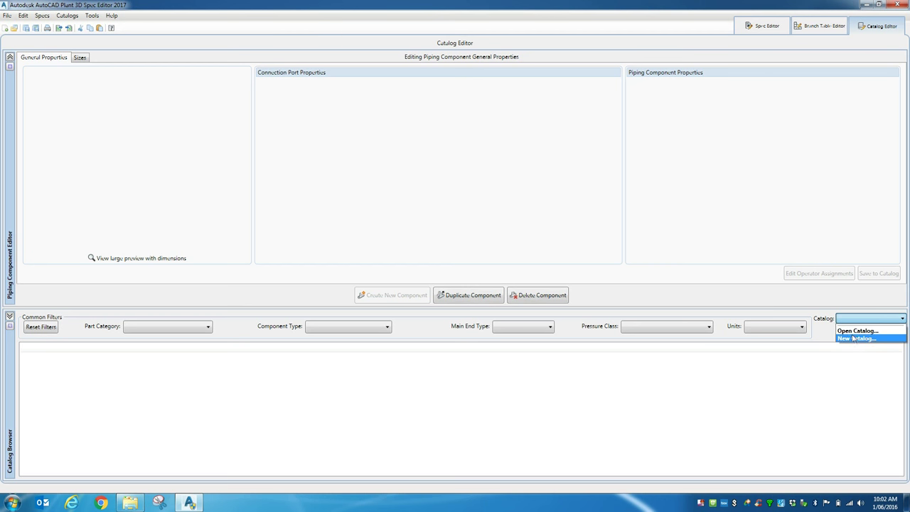
pyautogui.click(852, 339)
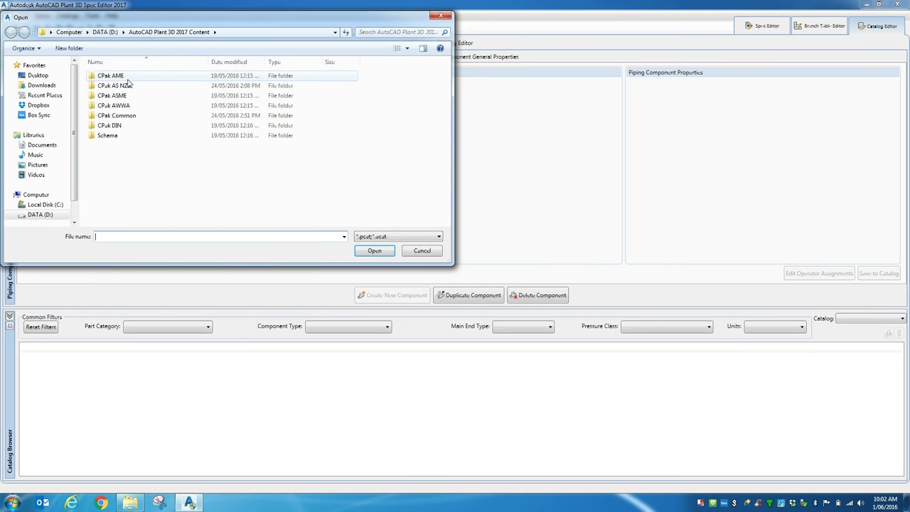
pyautogui.click(147, 105)
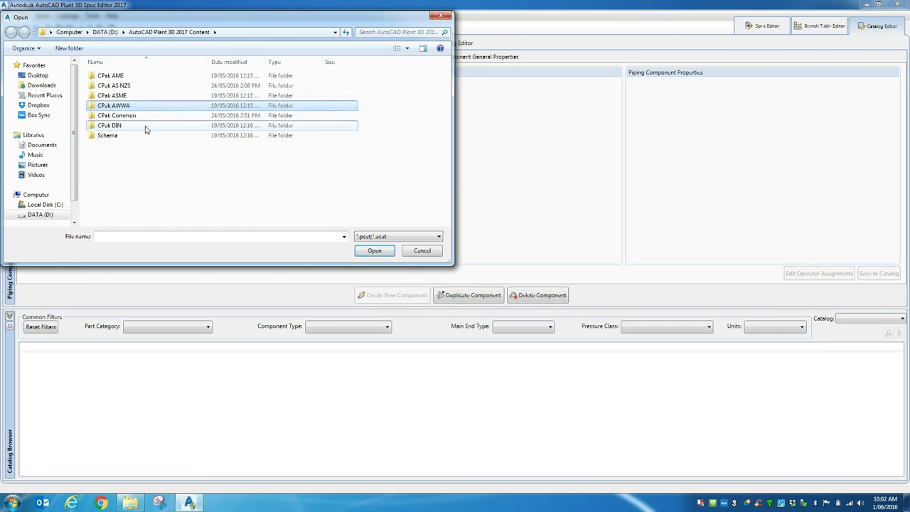
pyautogui.click(145, 126)
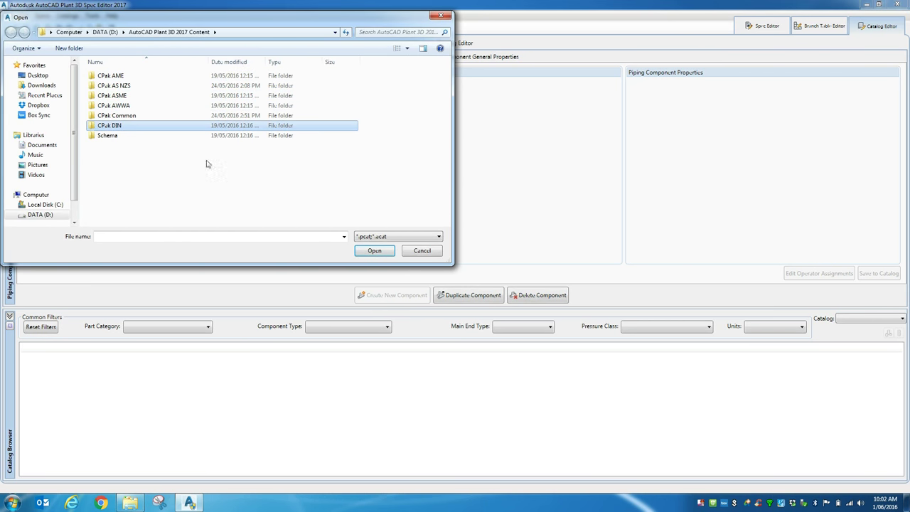
pyautogui.click(422, 251)
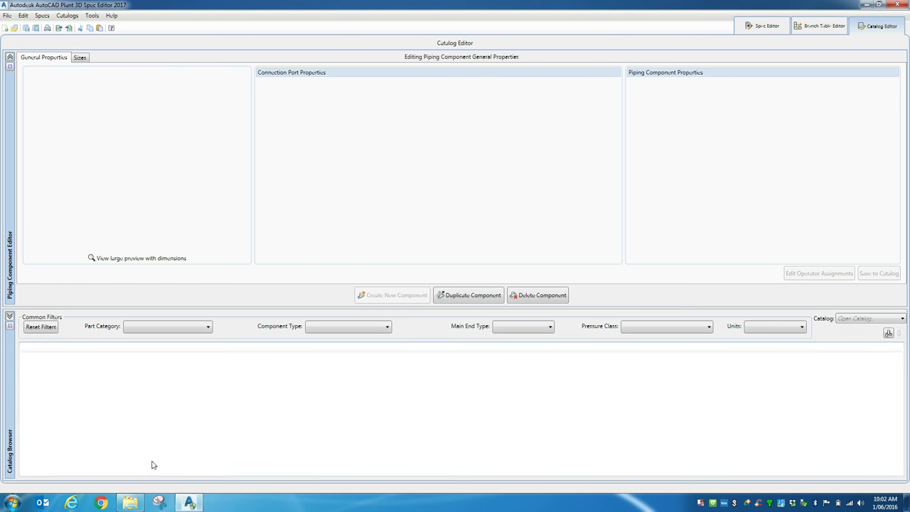
# - Close the Spec Editor and launch AutoCAD Plant 3D 2017 - English
pyautogui.click(895, 6)
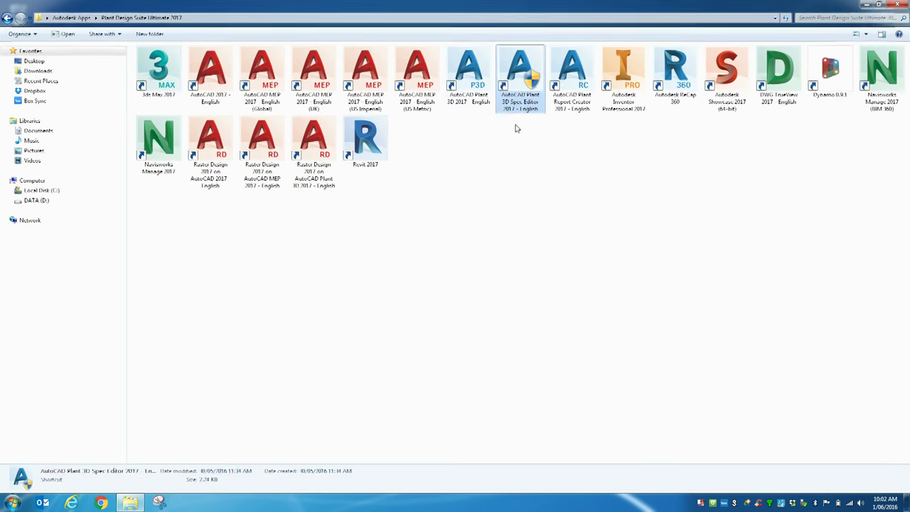
pyautogui.doubleClick(468, 71)
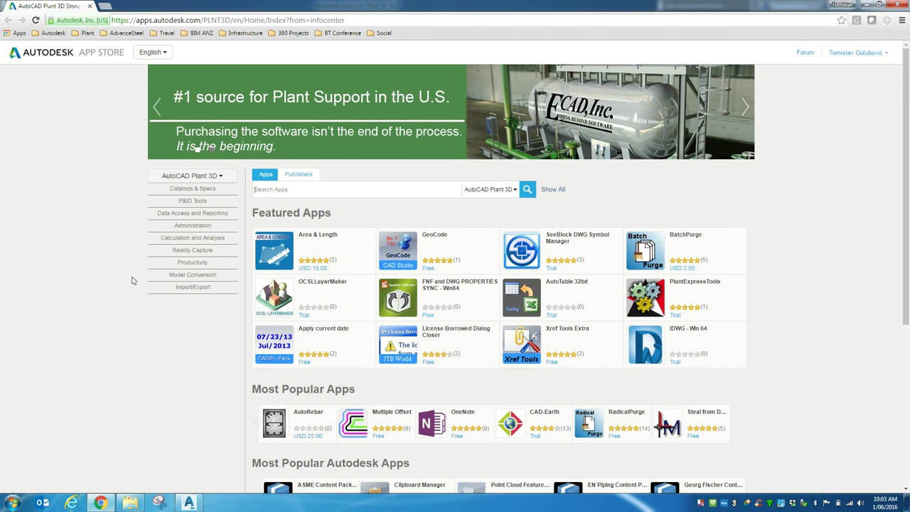
# - Filter the AutoCAD Plant 3D store in the Autodesk App Store to free apps in the Catalogs & Specs category
pyautogui.scroll(-2, 131, 280)
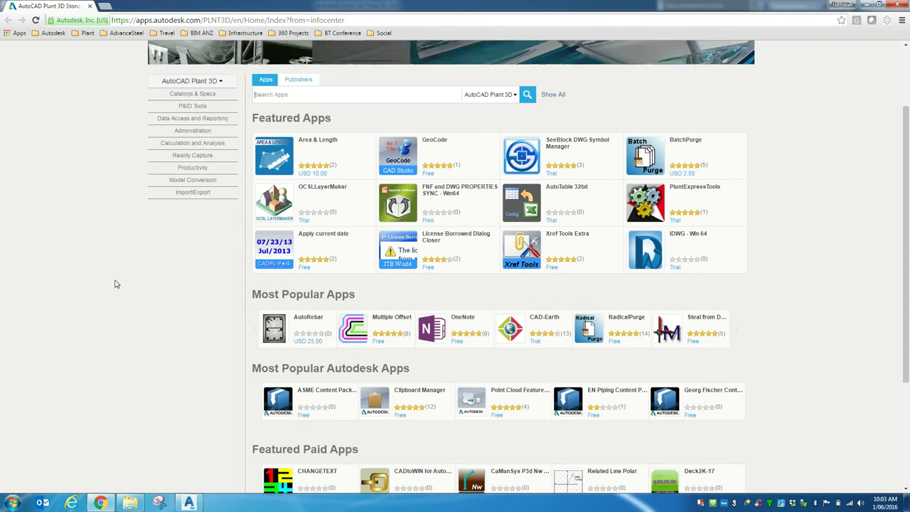
pyautogui.scroll(2, 117, 284)
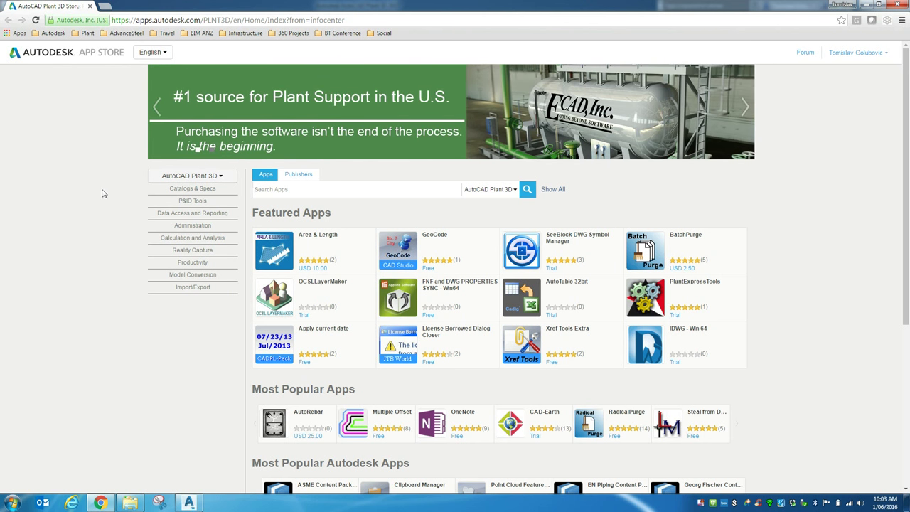
pyautogui.click(190, 189)
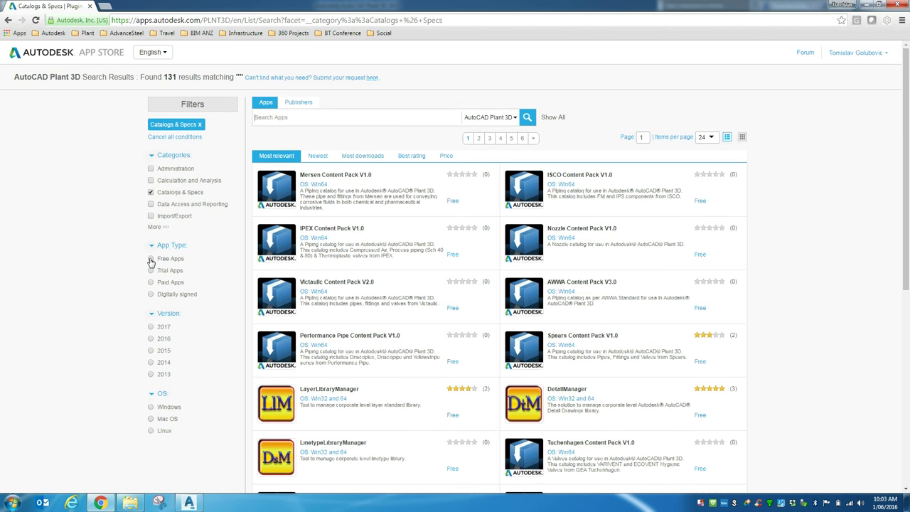
pyautogui.click(151, 259)
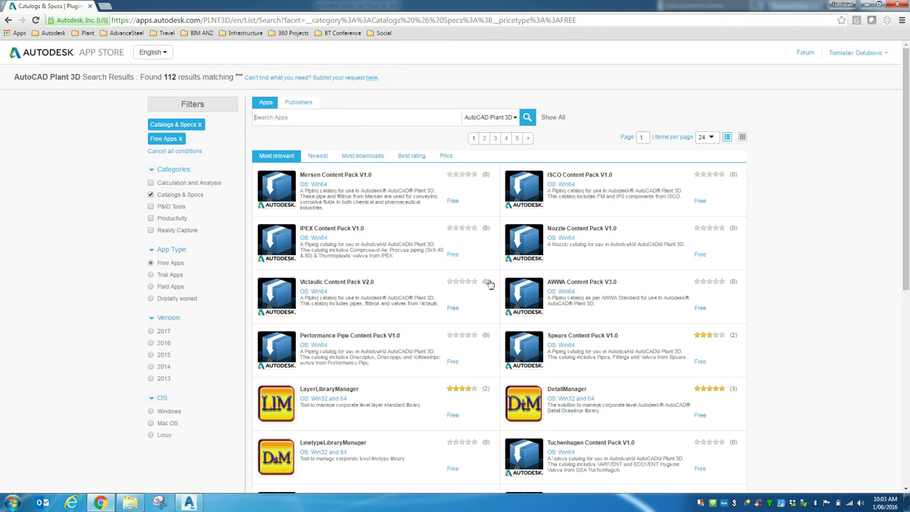
# - Look through the free content packs and open the detail page of AS/NZS Piping Content Pack V3.1
pyautogui.scroll(-2, 433, 279)
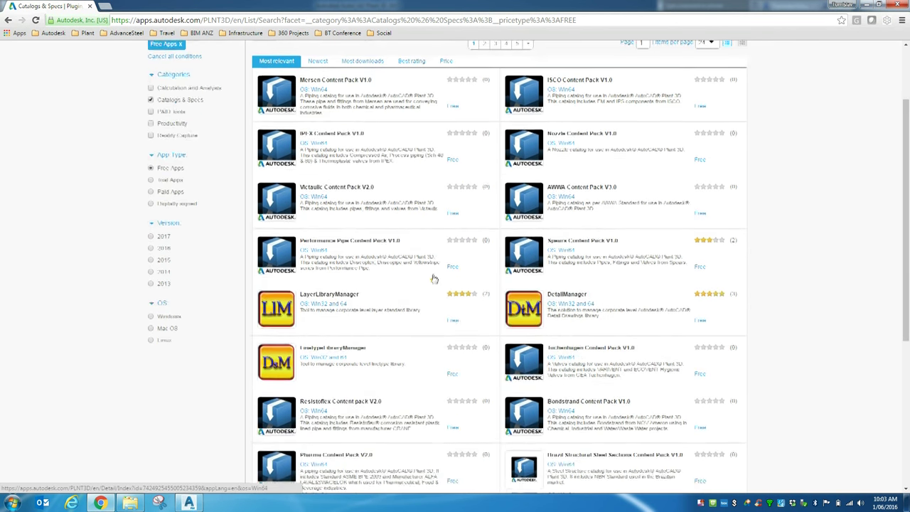
pyautogui.scroll(-3, 433, 279)
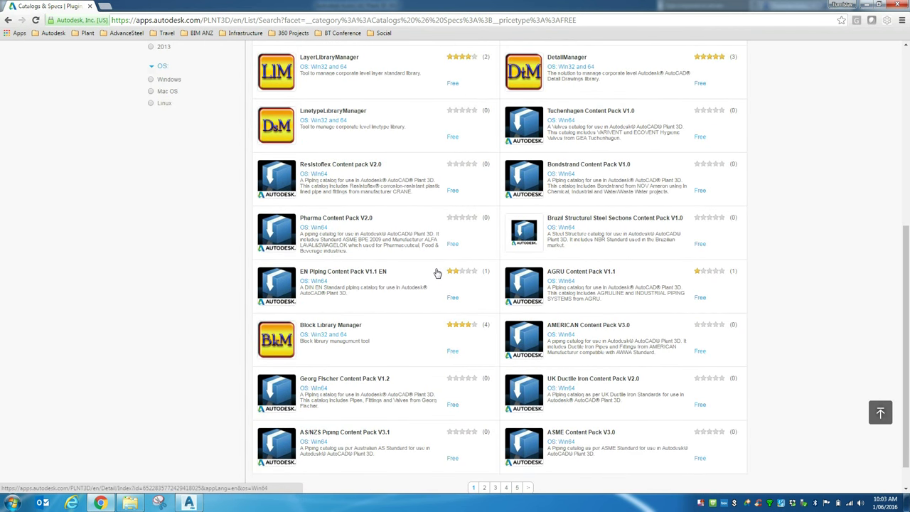
pyautogui.scroll(5, 437, 273)
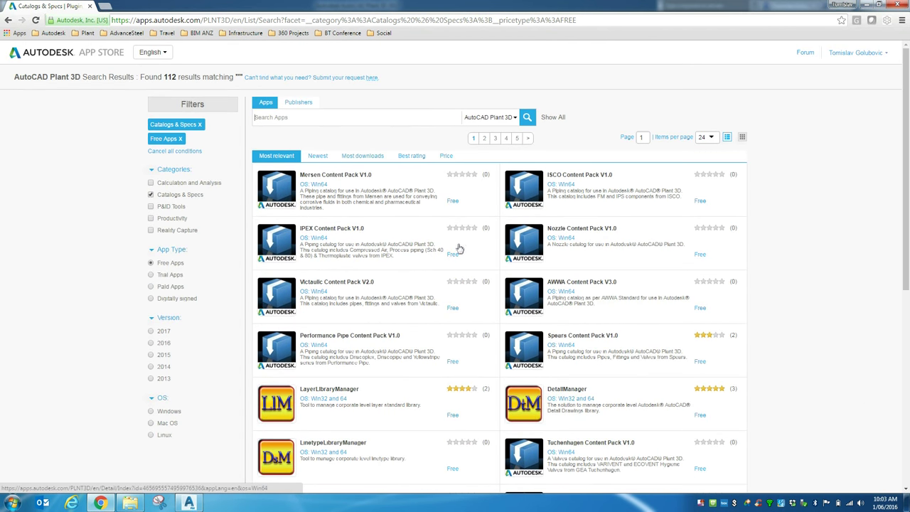
pyautogui.scroll(-4, 425, 274)
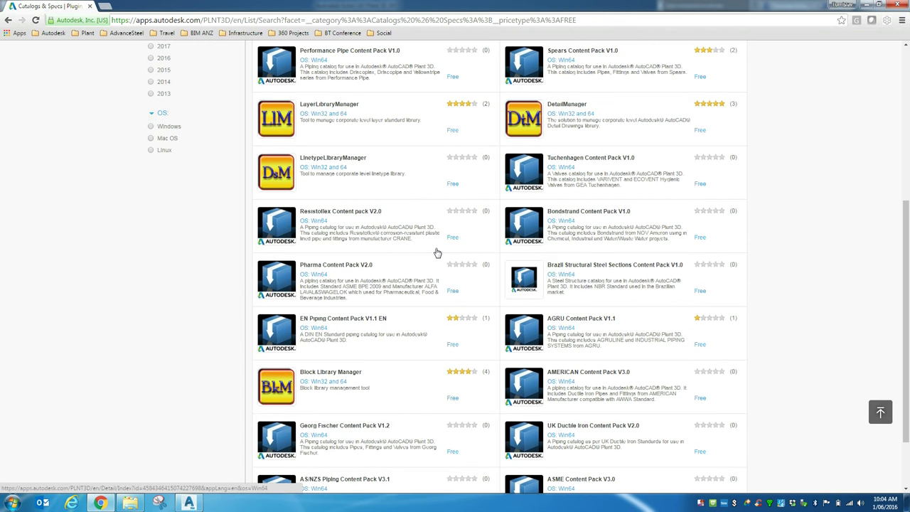
pyautogui.scroll(-2, 437, 253)
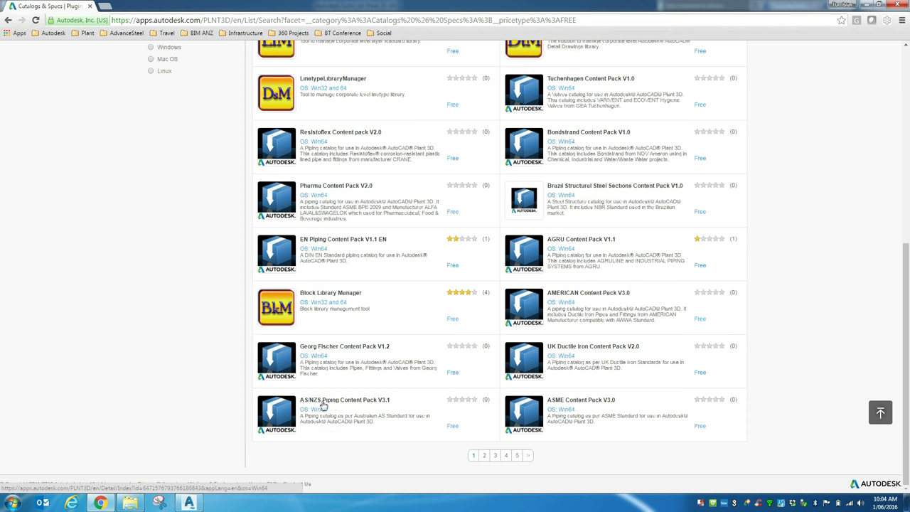
pyautogui.click(346, 401)
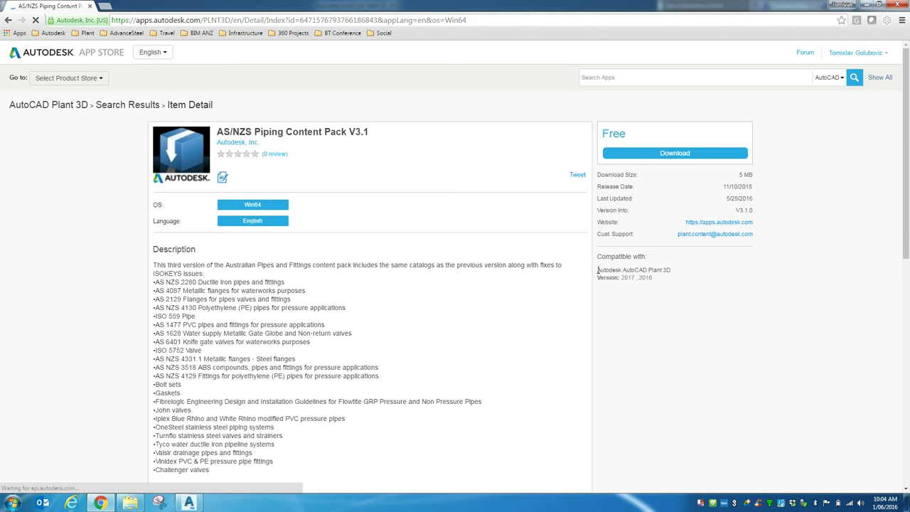
# - Examine the content pack's compatible AutoCAD Plant 3D versions and its description of included pipe, fitting and valve catalogs
pyautogui.moveTo(597, 270); pyautogui.dragTo(651, 277)
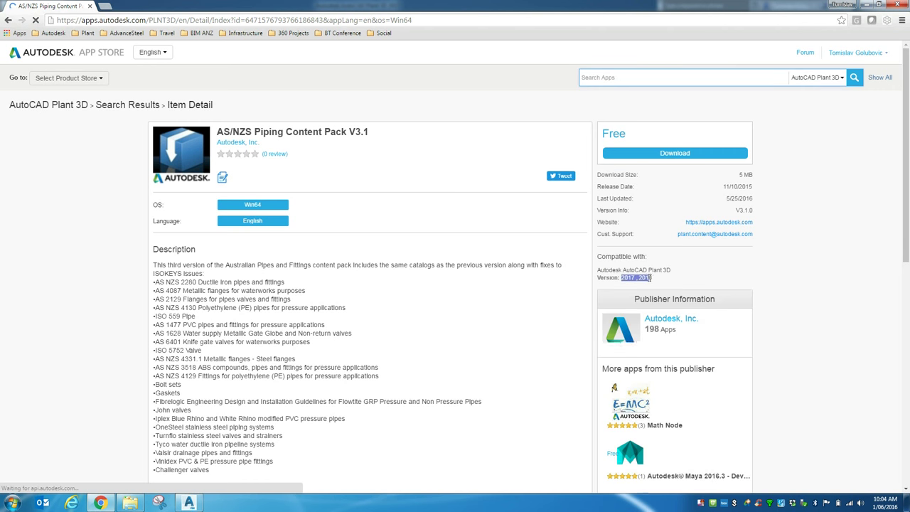
pyautogui.click(505, 282)
pyautogui.scroll(-3, 459, 284)
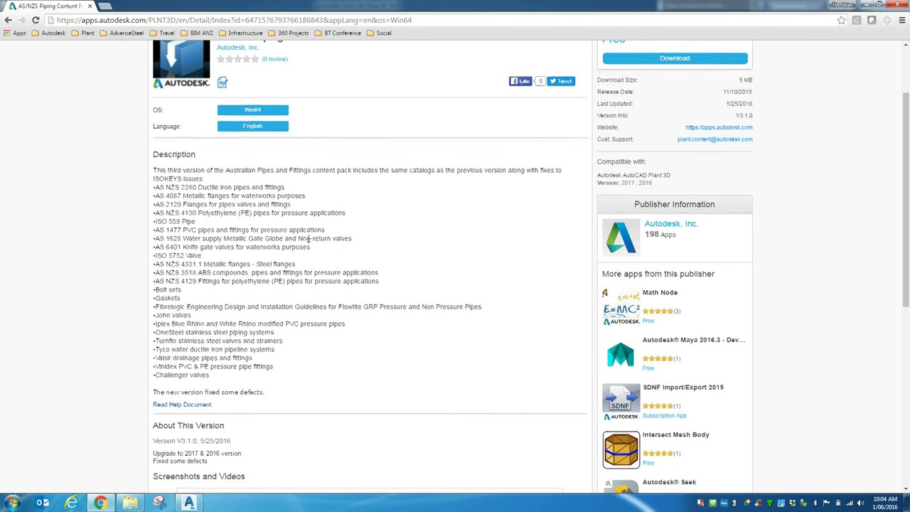
pyautogui.scroll(-4, 248, 275)
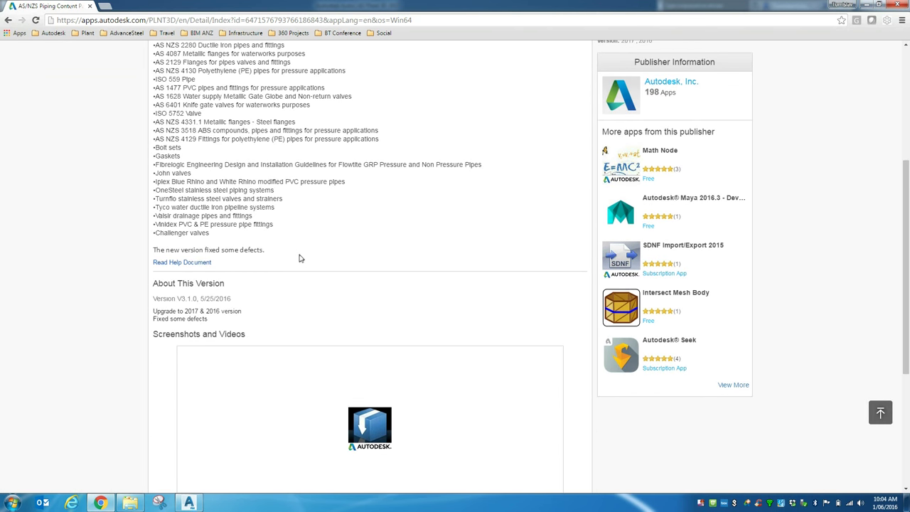
pyautogui.scroll(-3, 292, 252)
pyautogui.scroll(5, 258, 252)
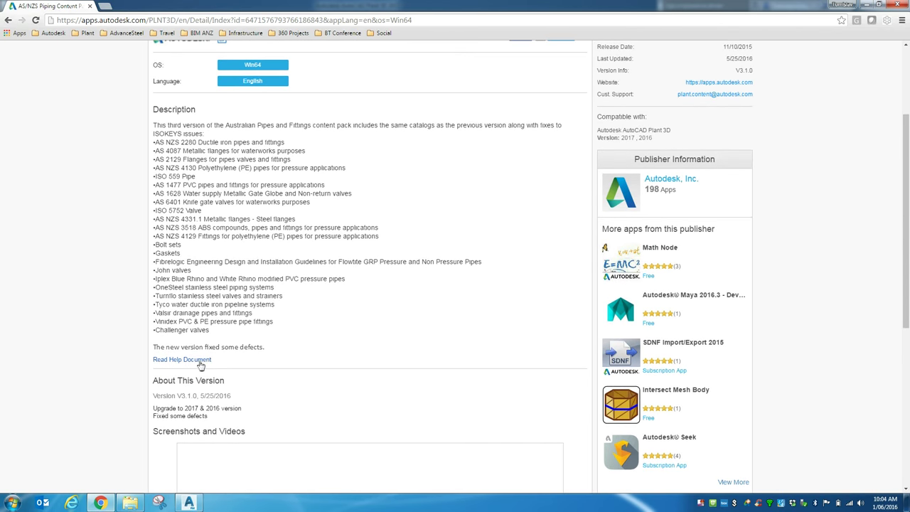
# - Open the content pack's help document and read its installation notes on the copied catalog files and their 2017 and 2016 content locations
pyautogui.click(173, 361)
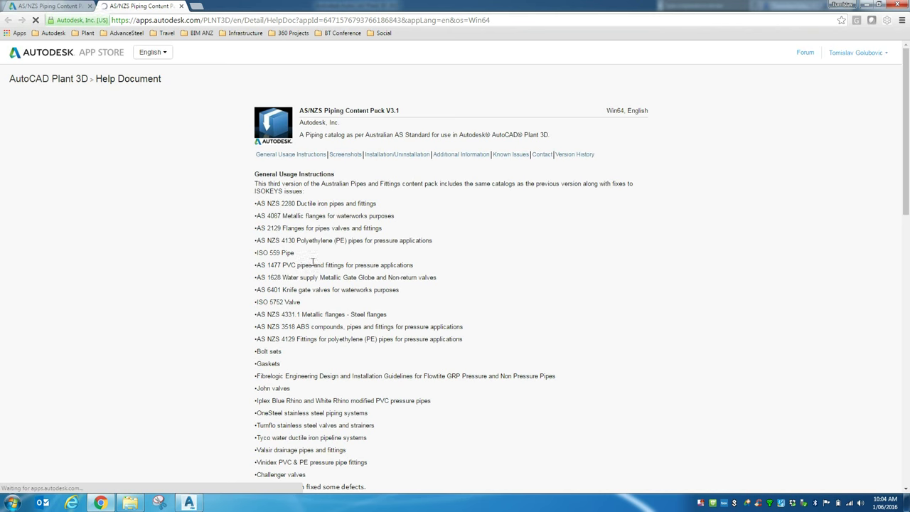
pyautogui.scroll(-6, 318, 263)
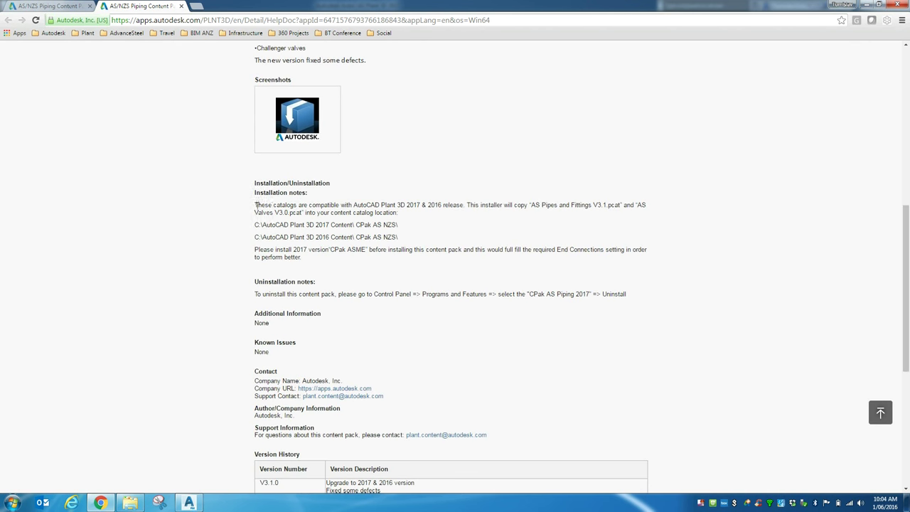
pyautogui.moveTo(254, 191); pyautogui.dragTo(306, 206)
pyautogui.click(304, 205)
pyautogui.moveTo(481, 206); pyautogui.dragTo(637, 207)
pyautogui.click(343, 212)
pyautogui.moveTo(255, 224); pyautogui.dragTo(414, 225)
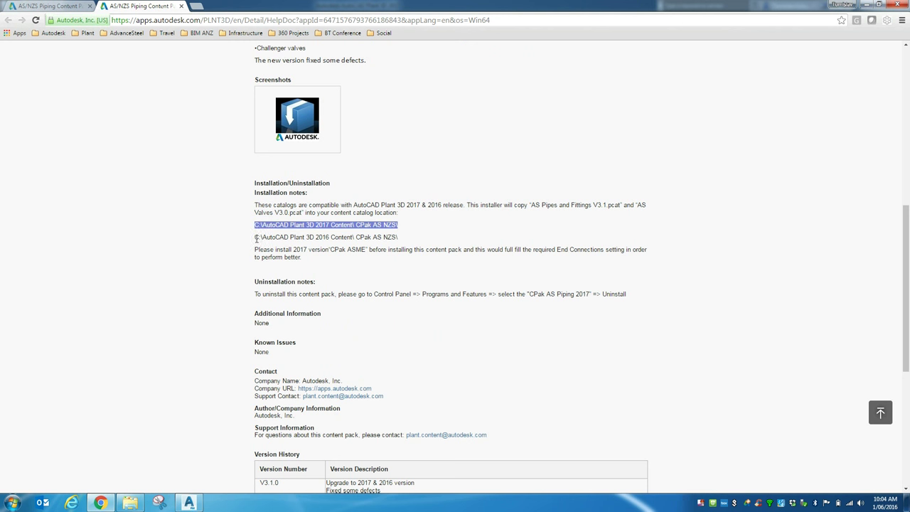
pyautogui.moveTo(256, 237); pyautogui.dragTo(414, 240)
pyautogui.click(416, 242)
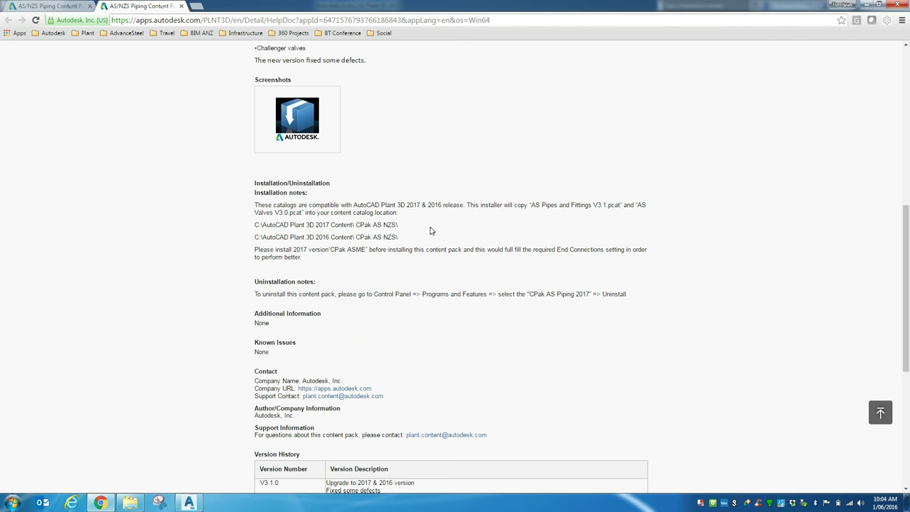
pyautogui.scroll(6, 438, 215)
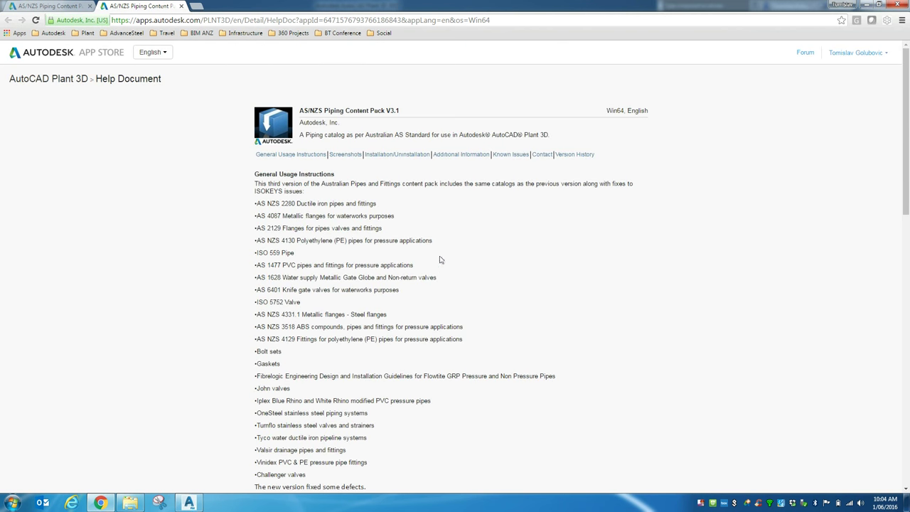
# - Close the help document and open the CPak AS NZS folder inside AutoCAD Plant 3D 2017 Content on drive D in Windows Explorer
pyautogui.click(181, 6)
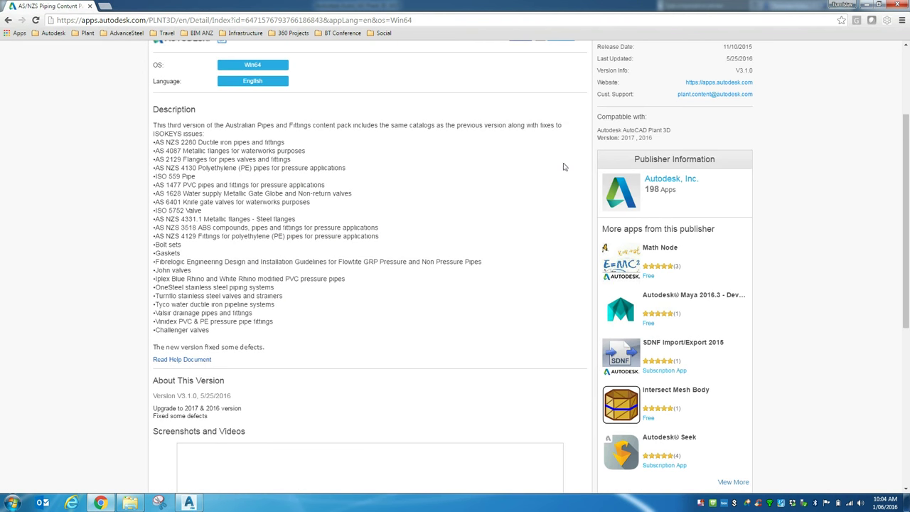
pyautogui.scroll(2, 521, 195)
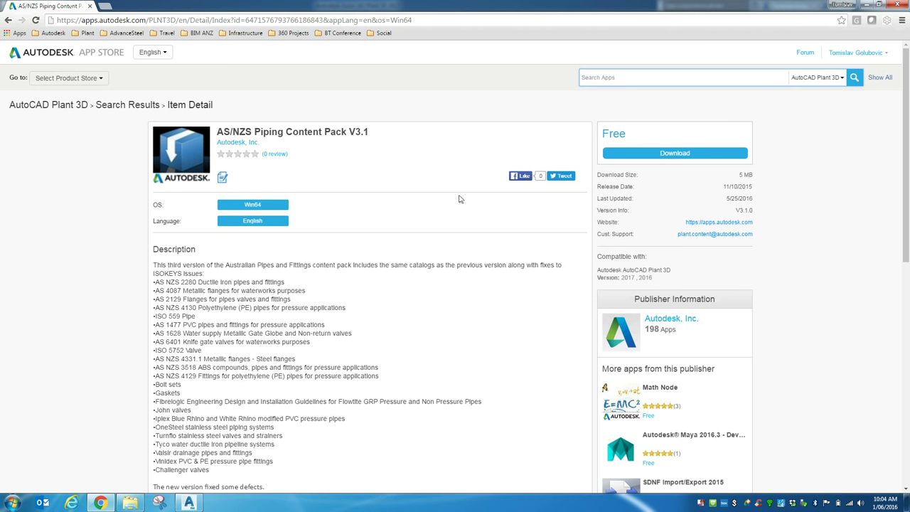
pyautogui.click(131, 502)
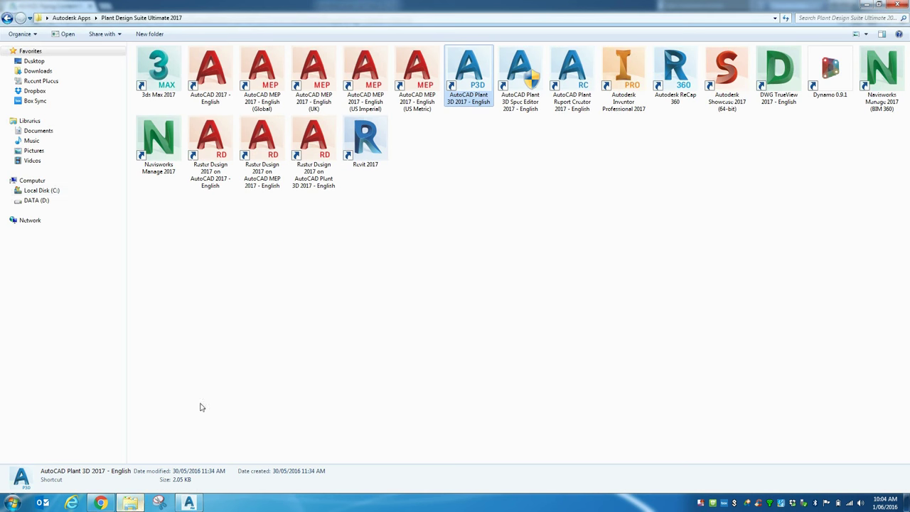
pyautogui.click(54, 200)
pyautogui.doubleClick(205, 210)
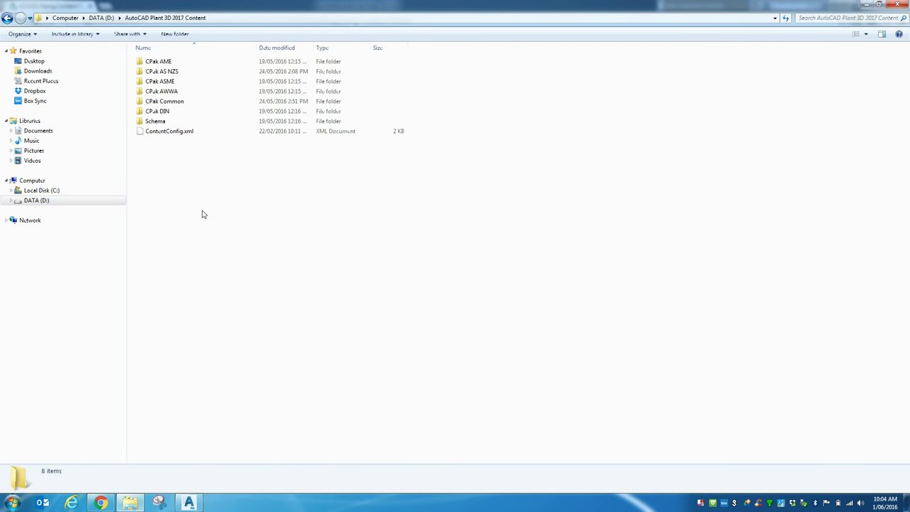
pyautogui.doubleClick(182, 80)
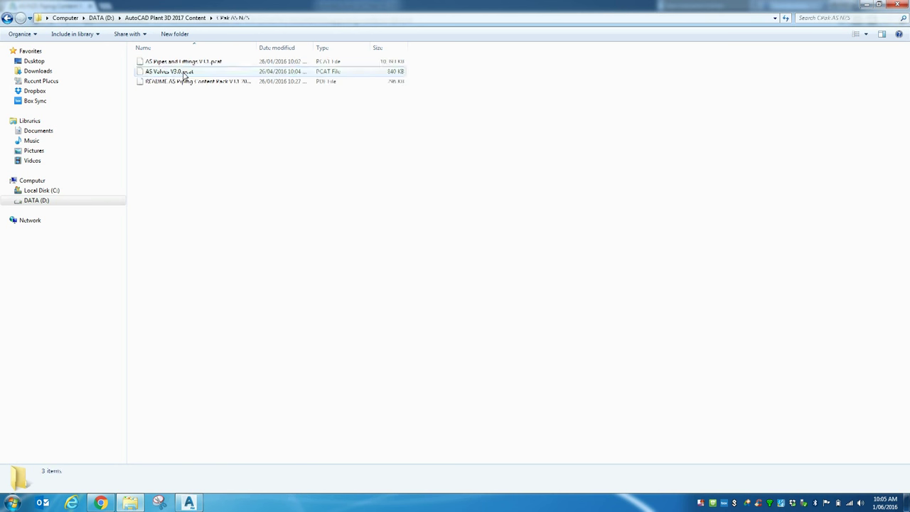
# - Fit the Name column to the full file names and inspect the installed AS pipe, fitting and valve catalogs and the README file
pyautogui.doubleClick(256, 48)
pyautogui.click(220, 61)
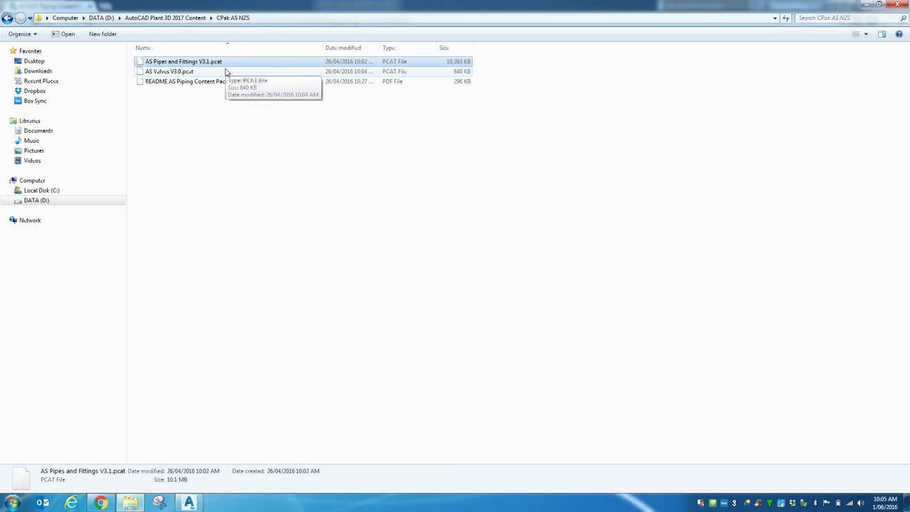
pyautogui.click(238, 81)
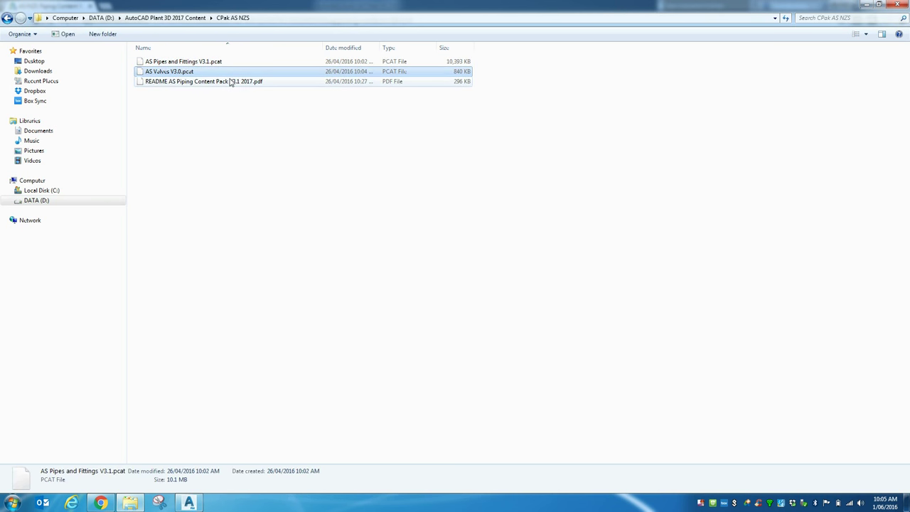
pyautogui.click(276, 147)
# - Return to the web browser and close it together with AutoCAD Plant 3D 2017
pyautogui.hotkey('alt', 'Tab')
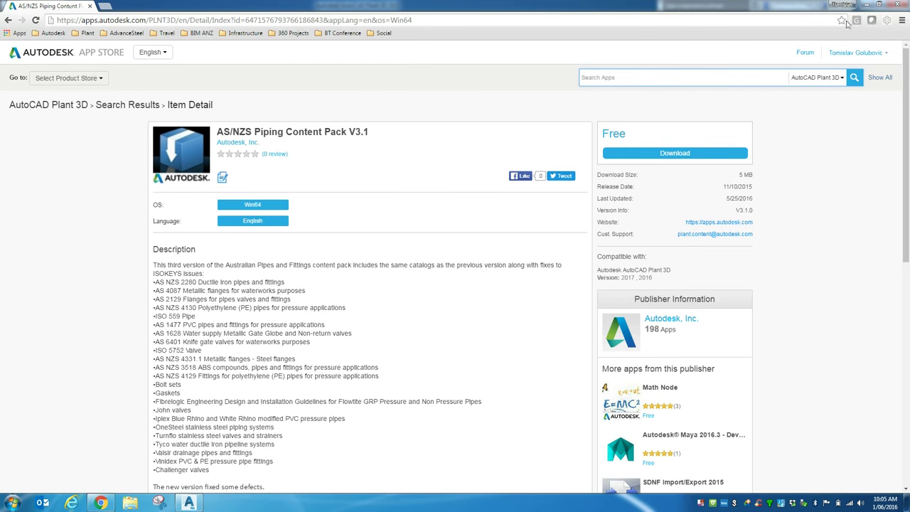
pyautogui.click(898, 6)
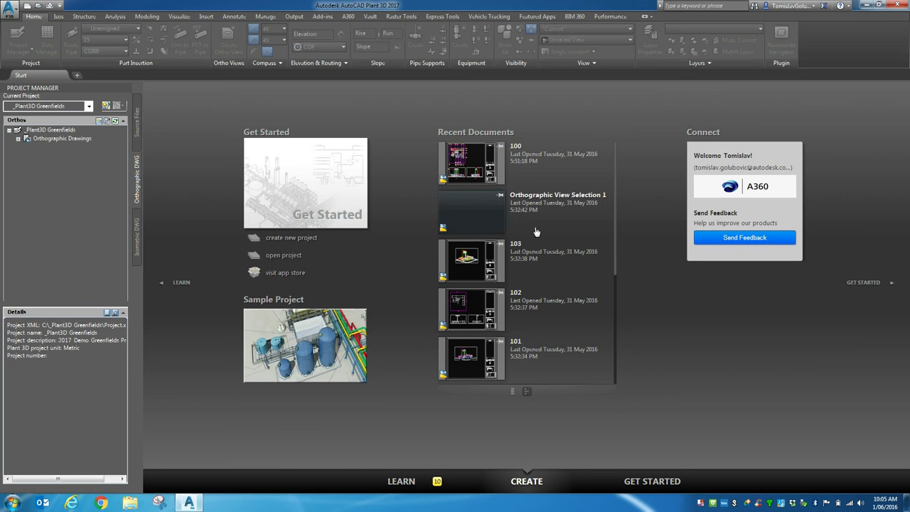
pyautogui.click(898, 6)
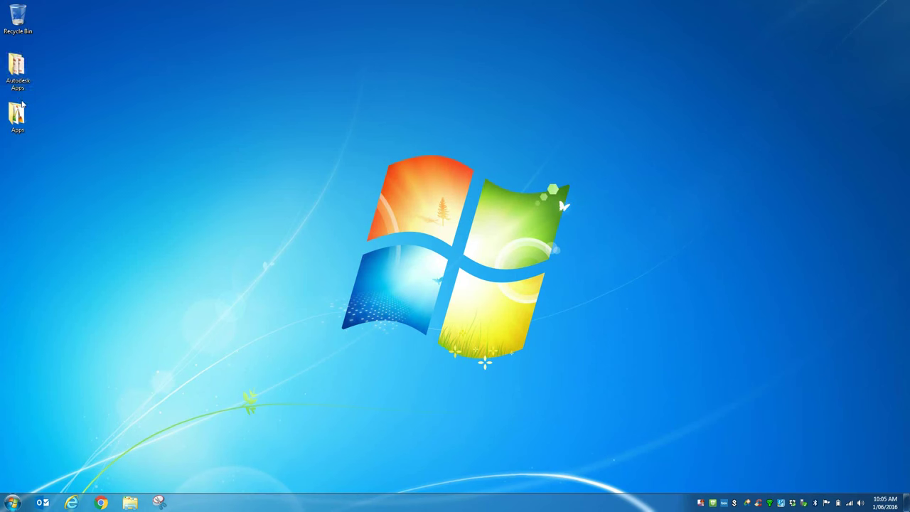
# - Launch AutoCAD Plant 3D Spec Editor 2017 from the Plant Design Suite Ultimate 2017 shortcuts folder and dismiss its welcome screen
pyautogui.doubleClick(17, 67)
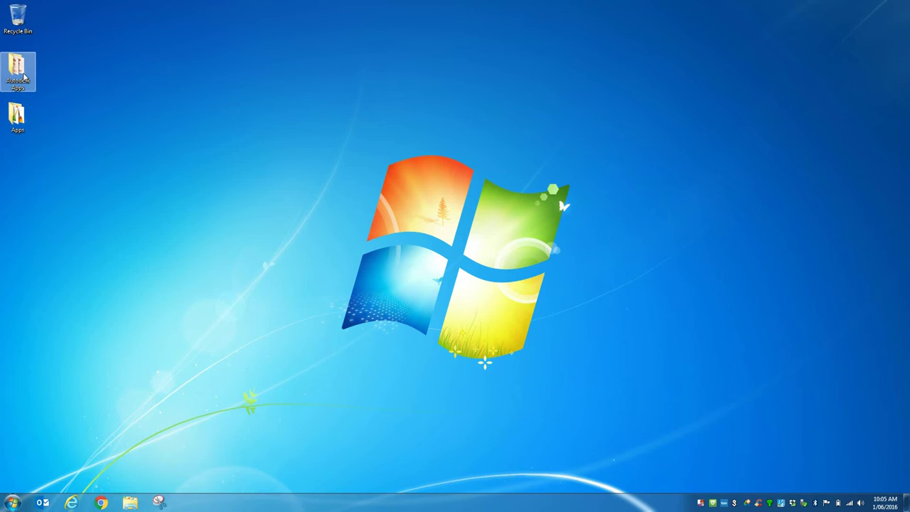
pyautogui.doubleClick(226, 84)
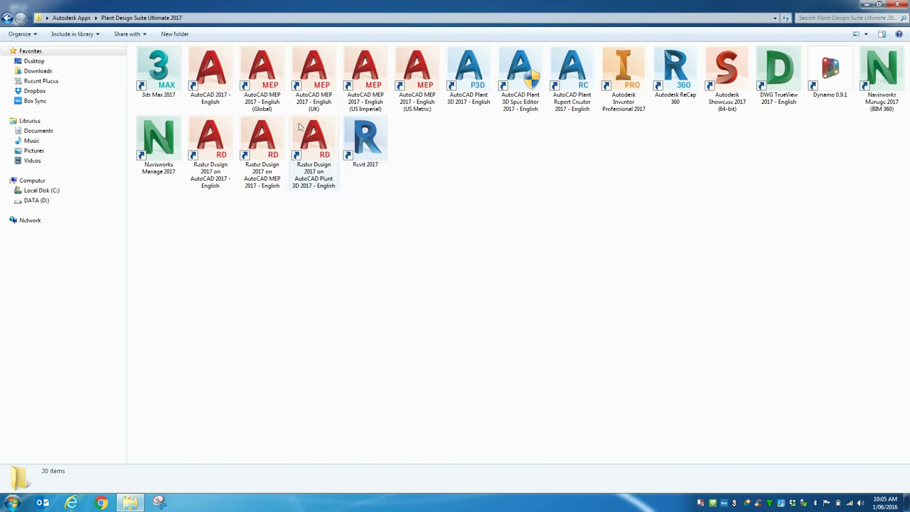
pyautogui.click(529, 84)
pyautogui.doubleClick(529, 83)
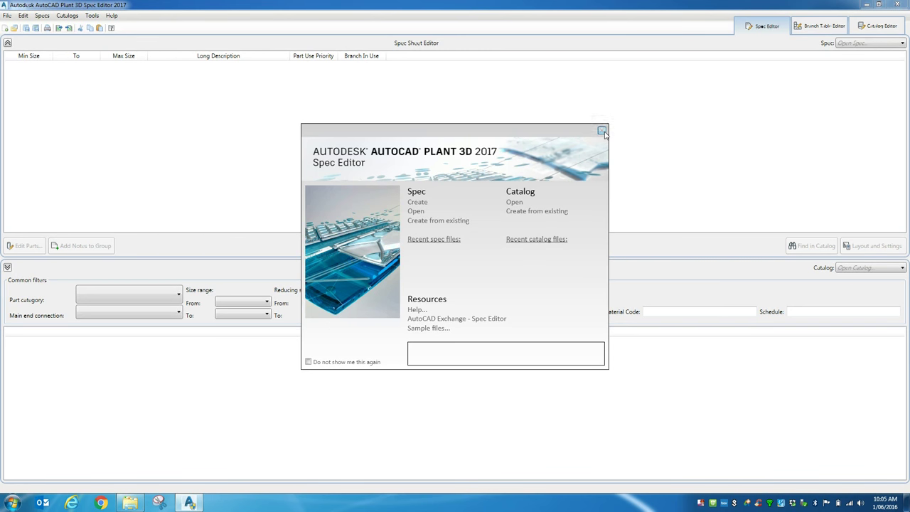
pyautogui.click(602, 132)
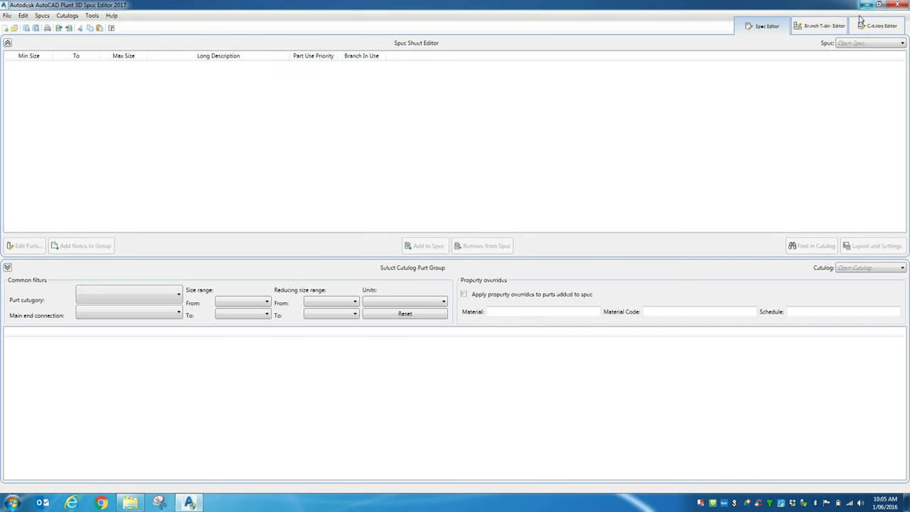
# - Open the AS Pipes and Fittings V3.1.pcat catalog from the CPak AS NZS folder in the Catalog Editor
pyautogui.click(878, 25)
pyautogui.click(852, 319)
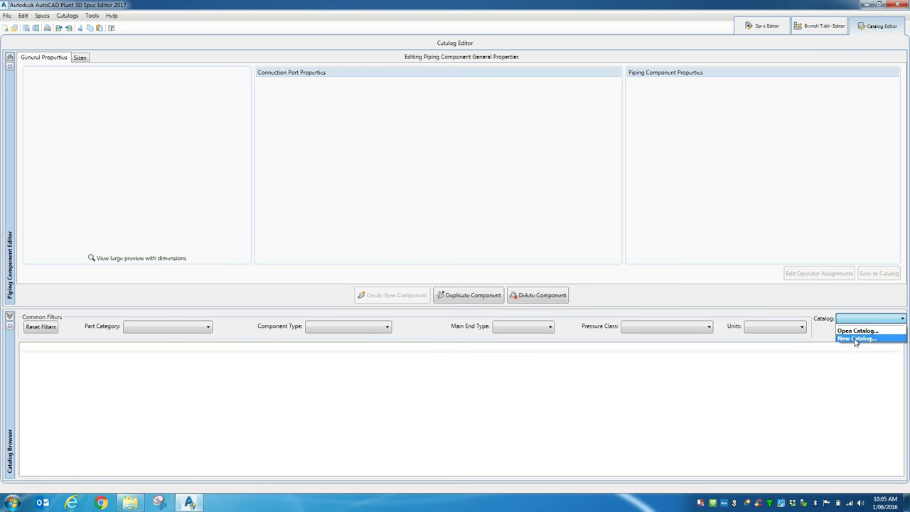
pyautogui.click(852, 331)
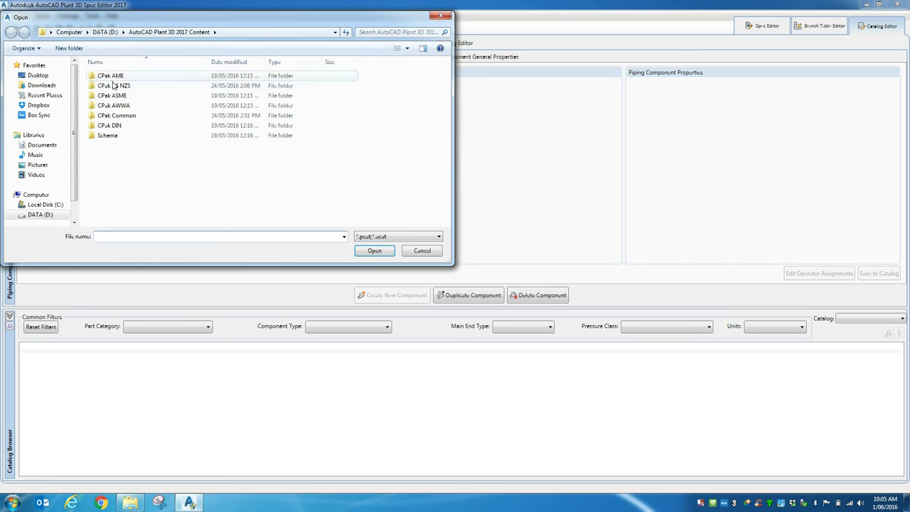
pyautogui.doubleClick(121, 84)
pyautogui.doubleClick(135, 76)
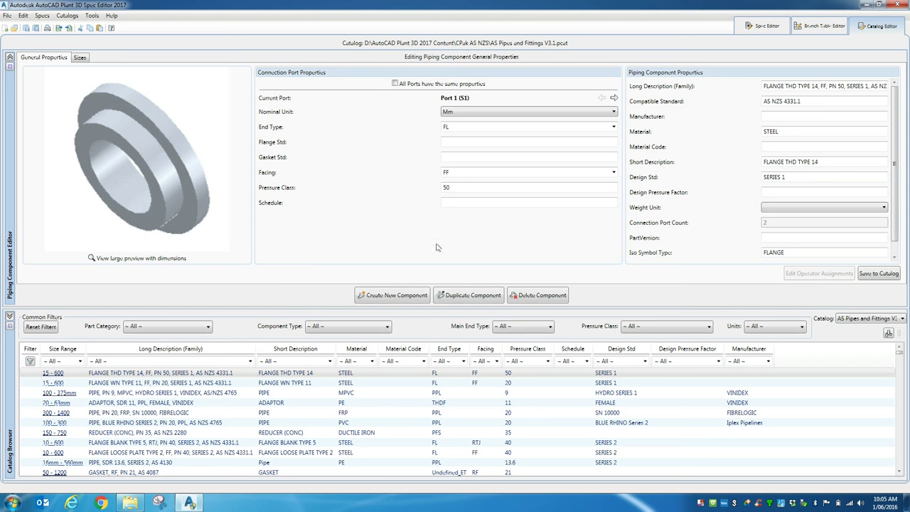
# - Set the catalog to be edited in imperial units and display the sizes of the FLANGE THD TYPE 14 component
pyautogui.click(67, 15)
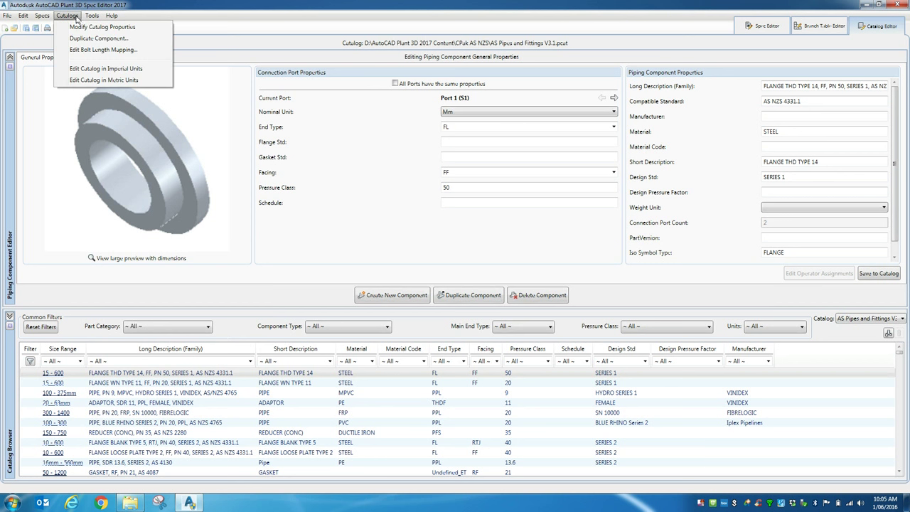
pyautogui.click(85, 71)
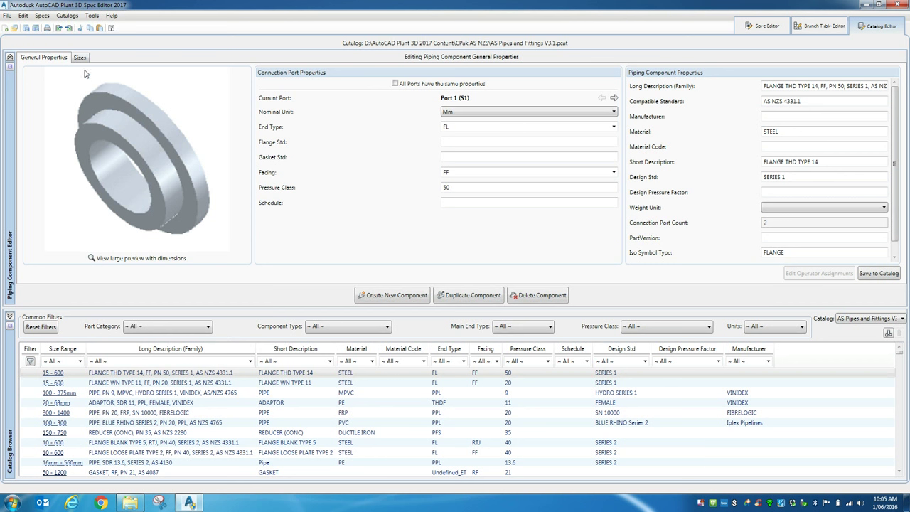
pyautogui.click(87, 58)
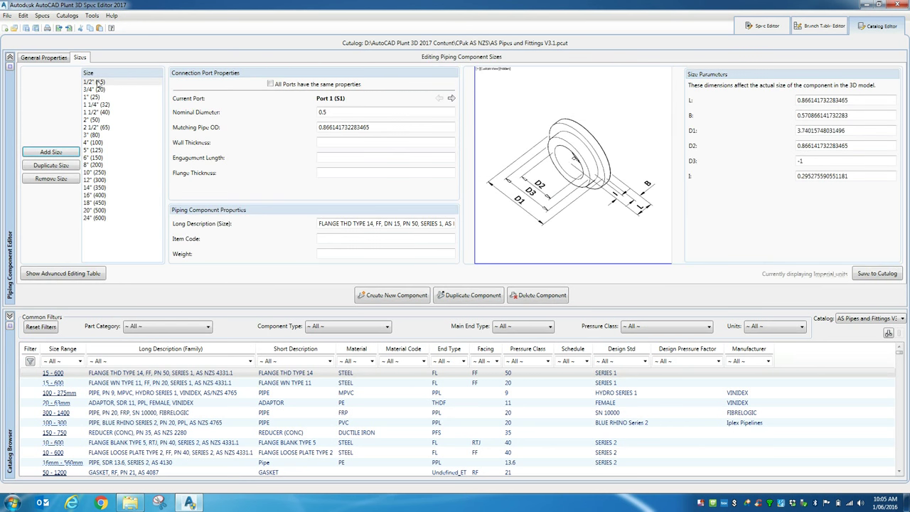
# - Compare the flange's size values in metric and imperial units, leaving the catalog editing units set to metric
pyautogui.click(67, 15)
pyautogui.click(99, 83)
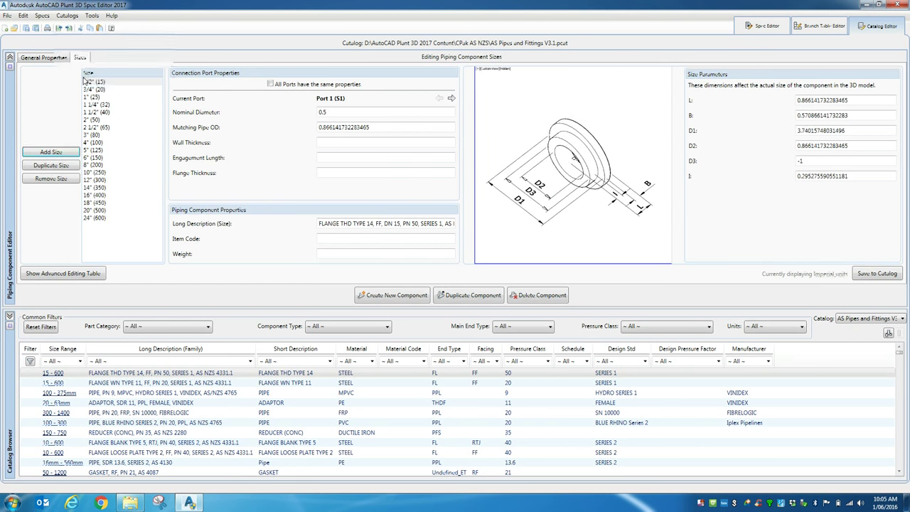
pyautogui.click(67, 14)
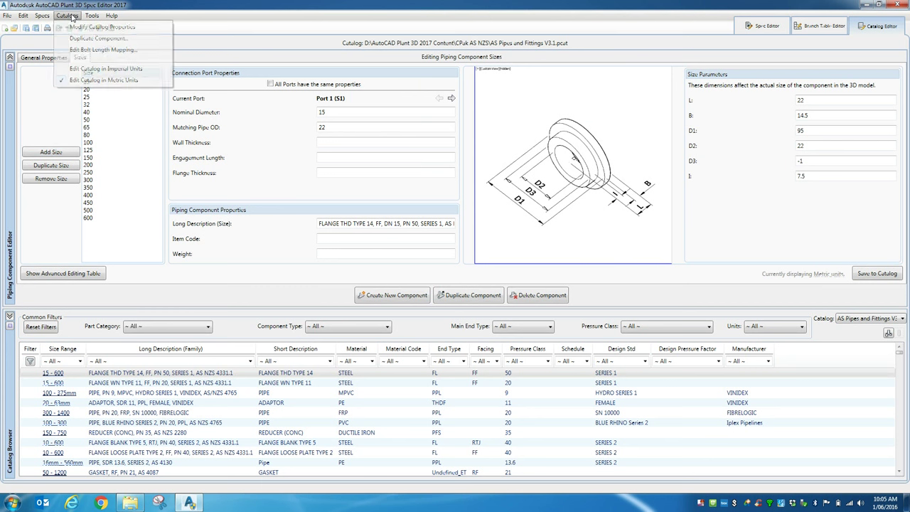
pyautogui.click(86, 68)
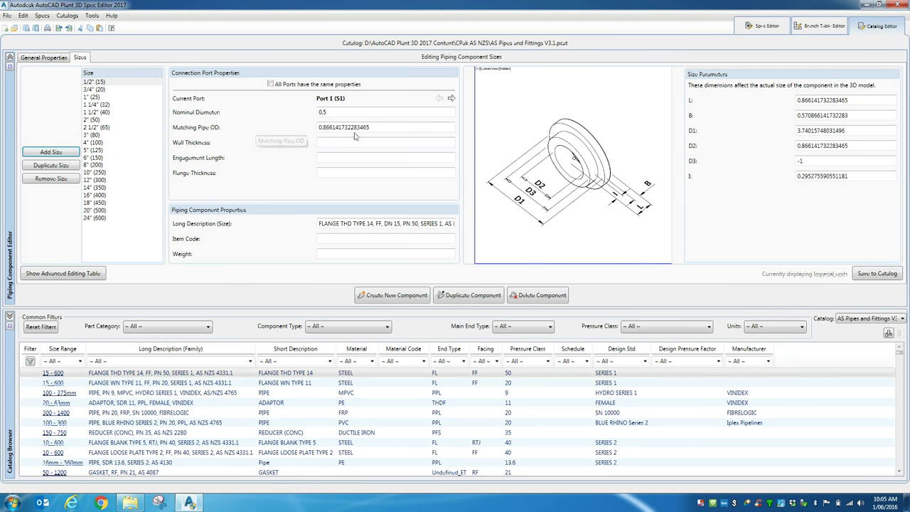
pyautogui.click(67, 15)
pyautogui.click(84, 81)
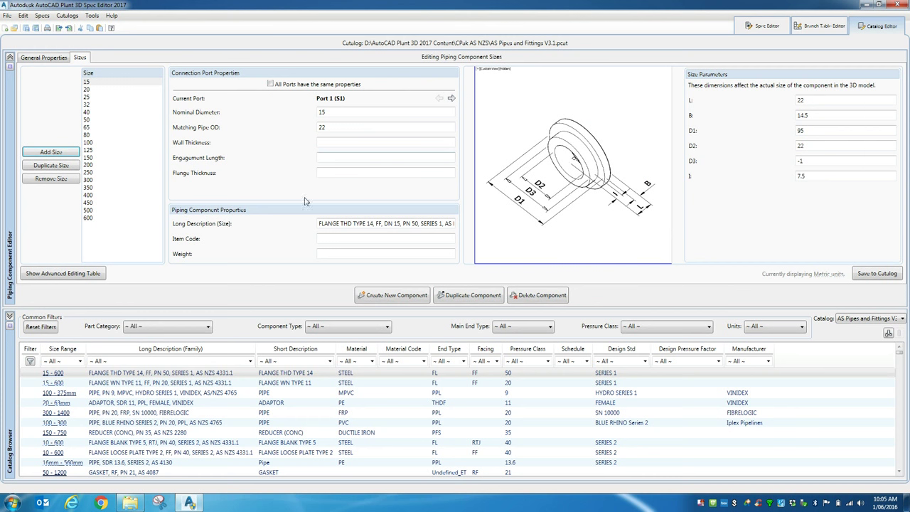
# - View the catalog in the Spec Editor briefly, and sort the Catalog Editor's component list by short description in ascending order
pyautogui.click(762, 27)
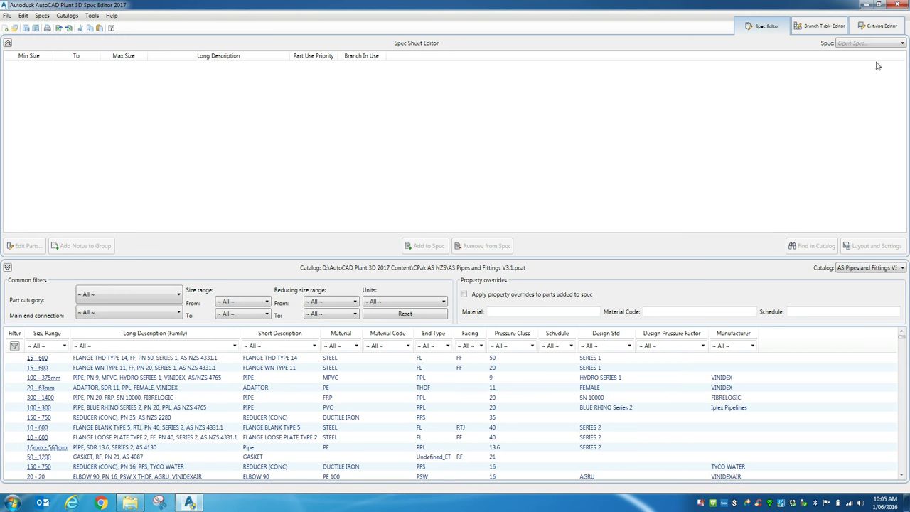
pyautogui.click(878, 26)
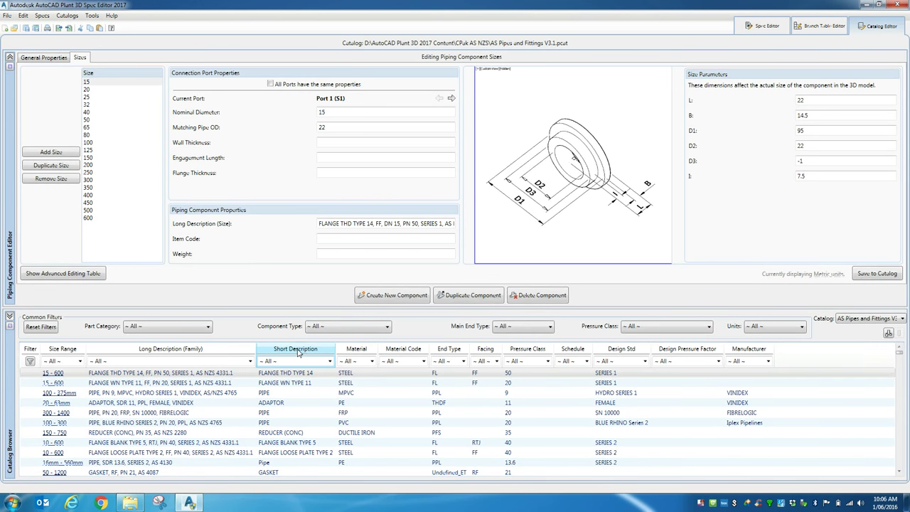
pyautogui.click(297, 350)
pyautogui.click(297, 349)
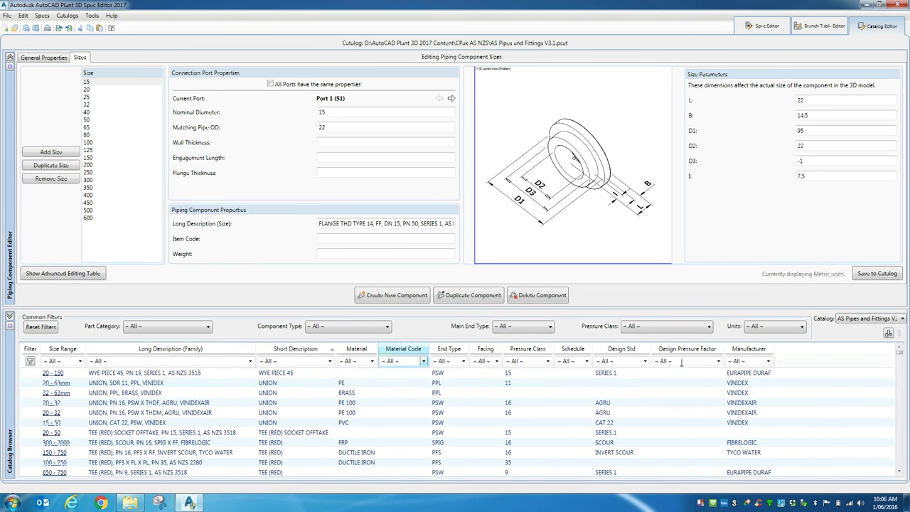
pyautogui.click(297, 349)
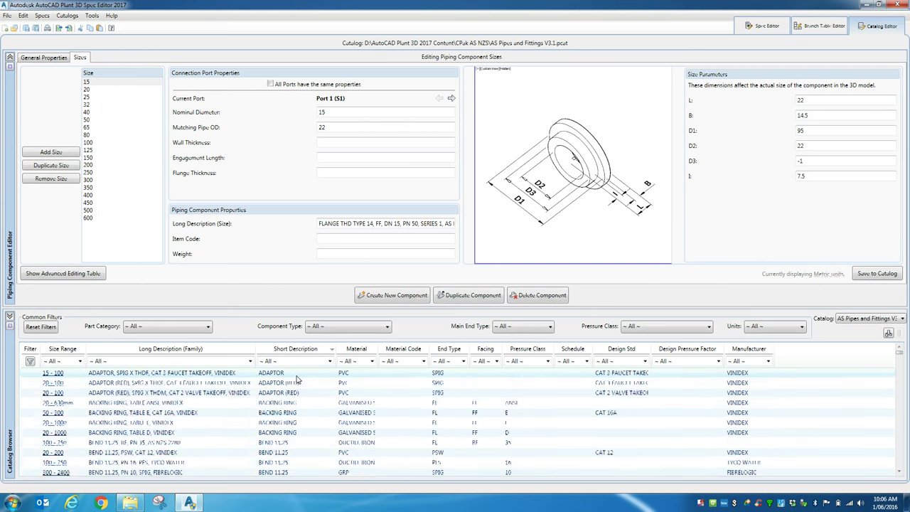
# - Look through the sorted component families in the catalog, from adaptors and bends through bolt sets, elbows and flanges to gaskets
pyautogui.scroll(-10, 299, 379)
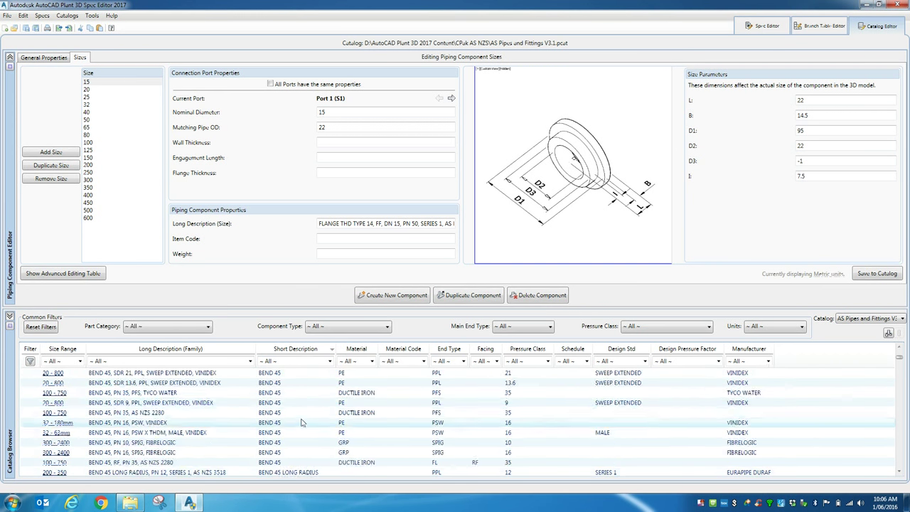
pyautogui.scroll(-10, 300, 422)
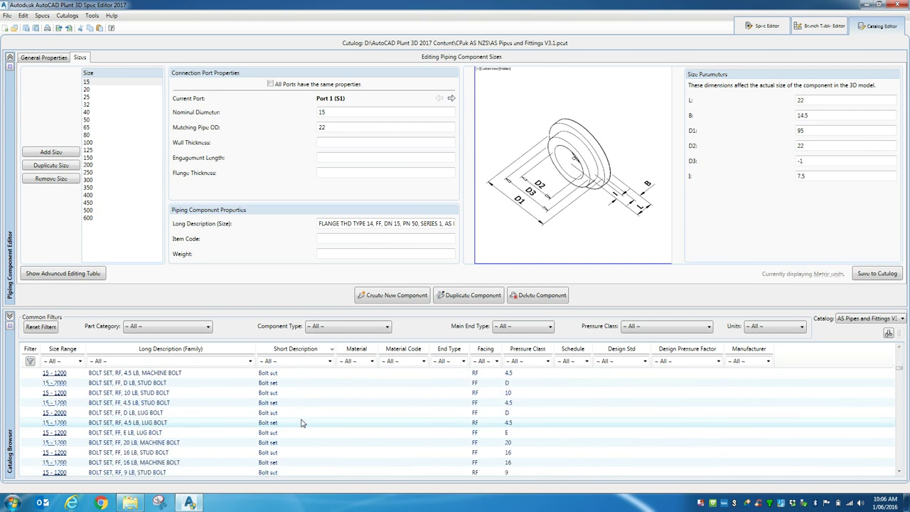
pyautogui.scroll(-12, 300, 423)
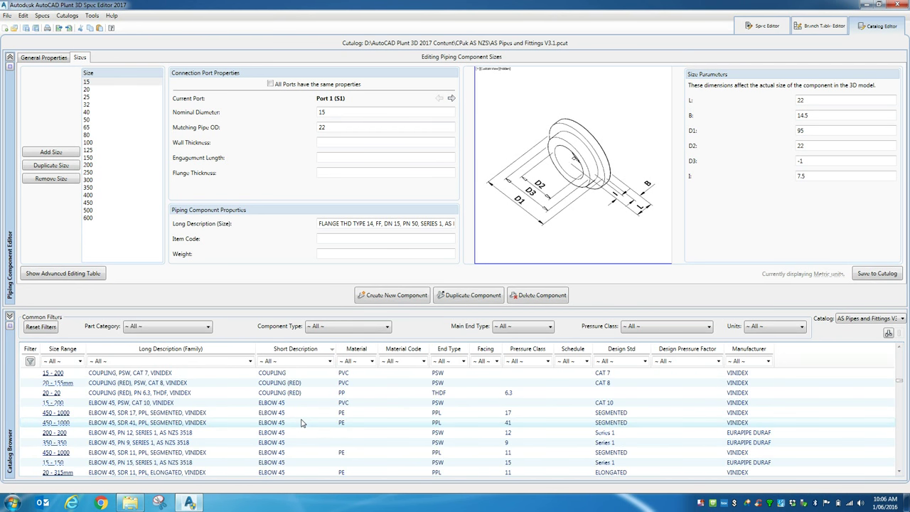
pyautogui.scroll(-12, 300, 423)
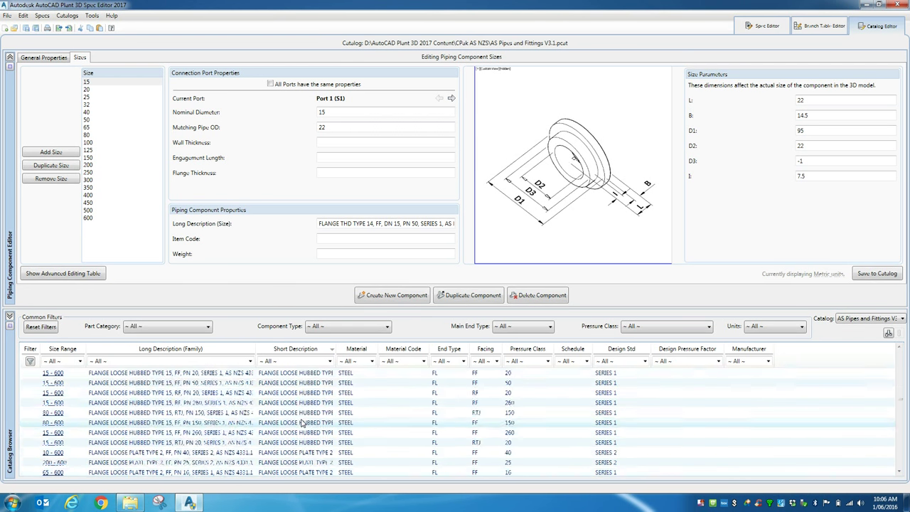
pyautogui.scroll(-3, 300, 423)
pyautogui.scroll(-12, 301, 418)
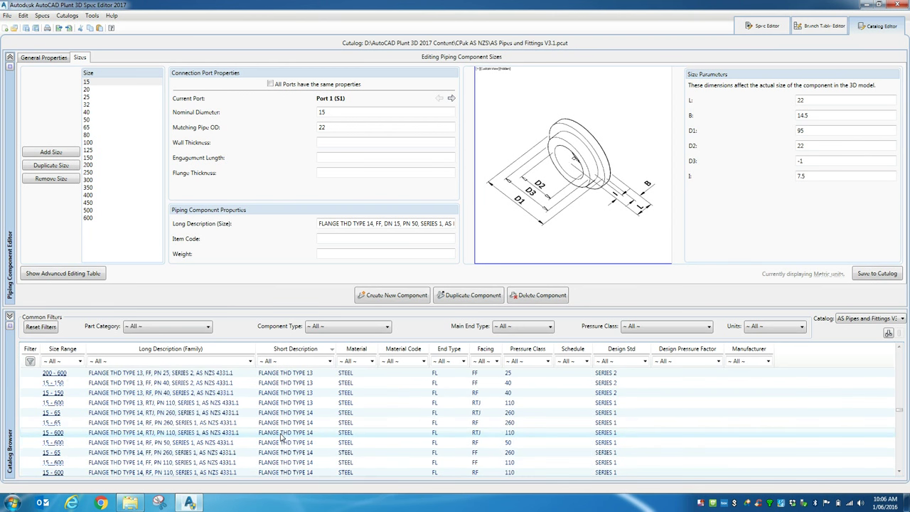
pyautogui.scroll(-3, 282, 435)
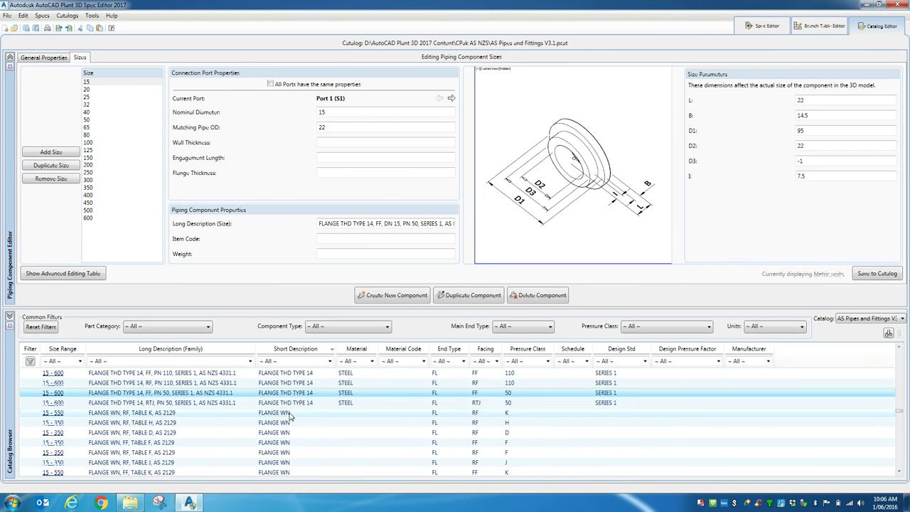
pyautogui.scroll(-6, 286, 412)
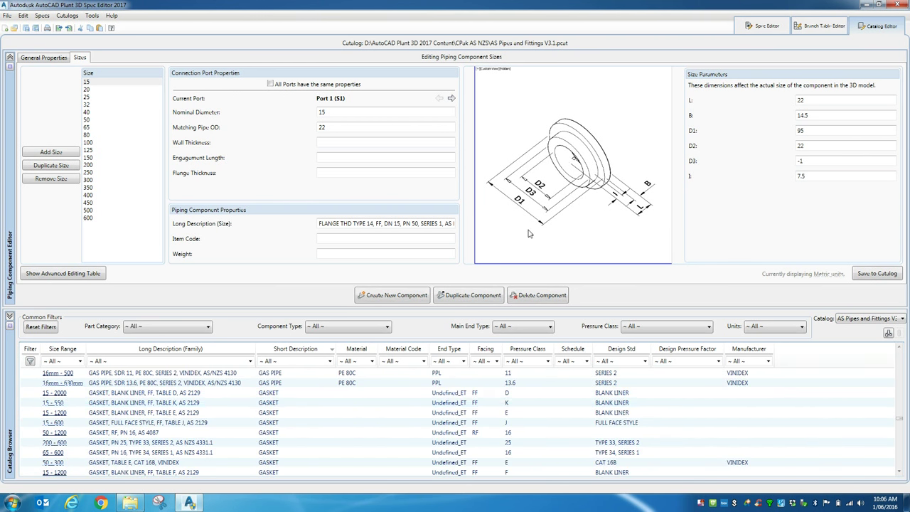
# - Switch to the Spec Editor and open the CS150.pspx spec from C:\_Plant3D Greenfields\Spec Sheets
pyautogui.click(761, 24)
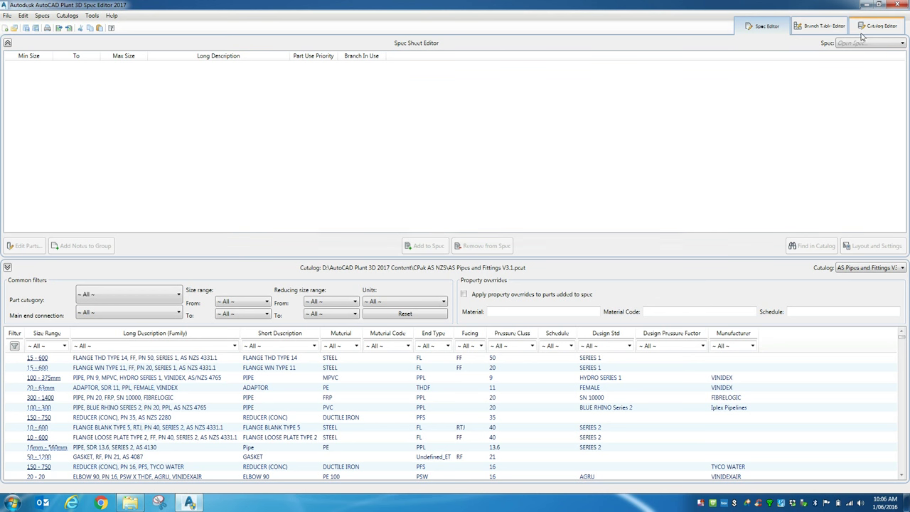
pyautogui.click(7, 15)
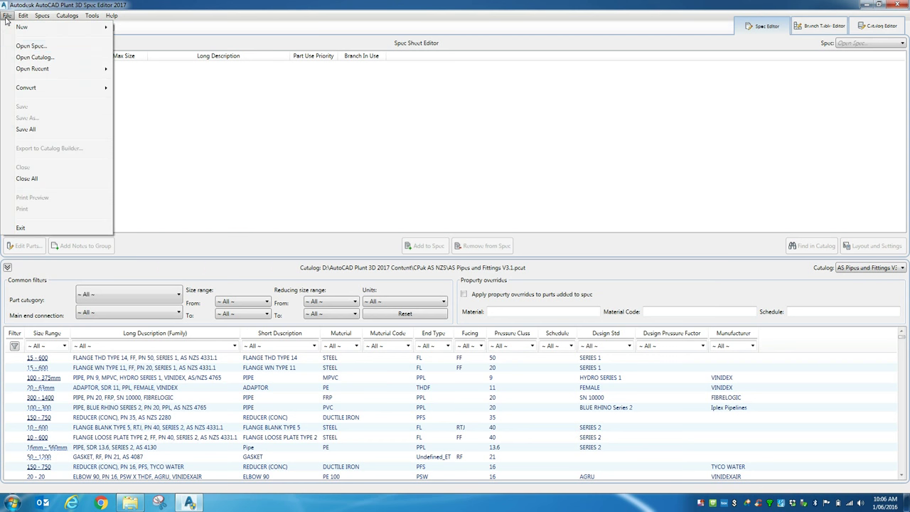
pyautogui.click(31, 45)
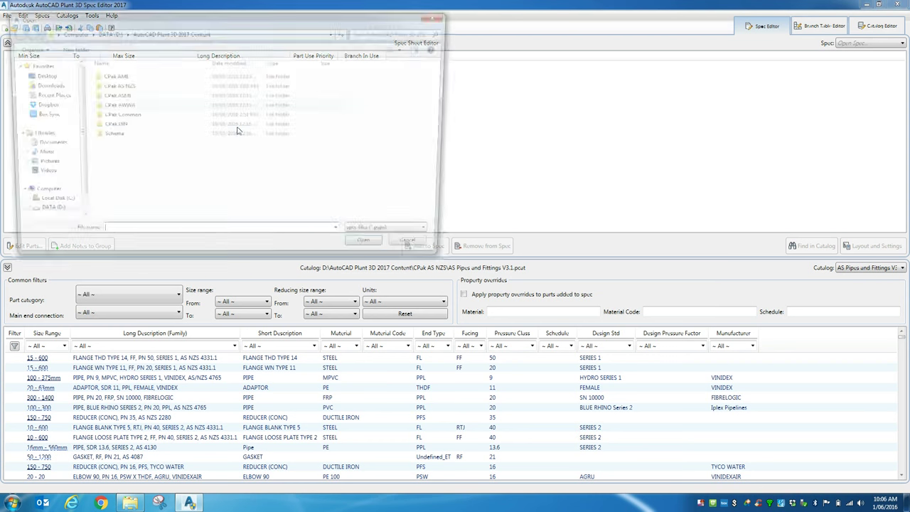
pyautogui.click(69, 32)
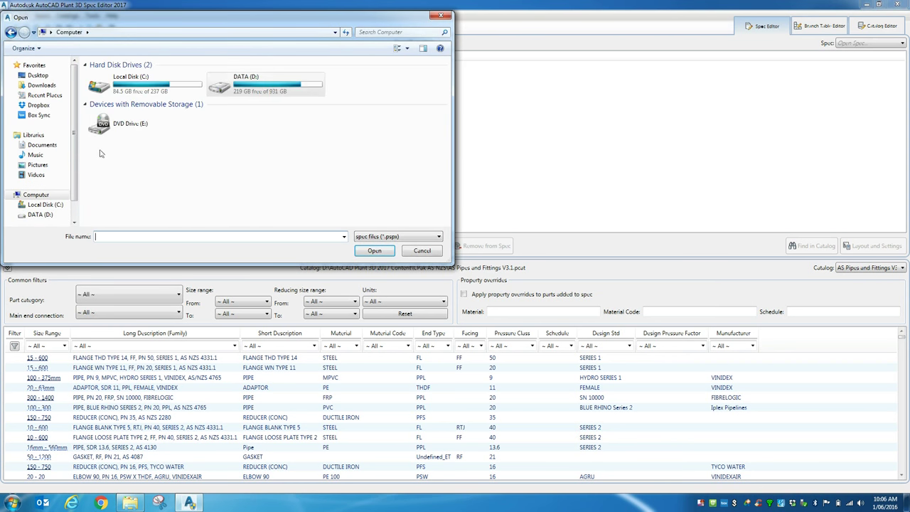
pyautogui.doubleClick(119, 80)
pyautogui.doubleClick(119, 77)
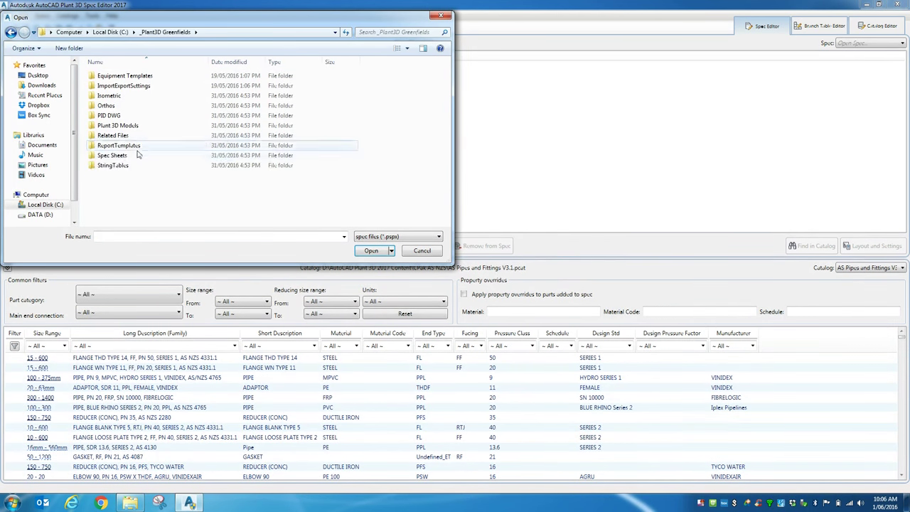
pyautogui.click(146, 157)
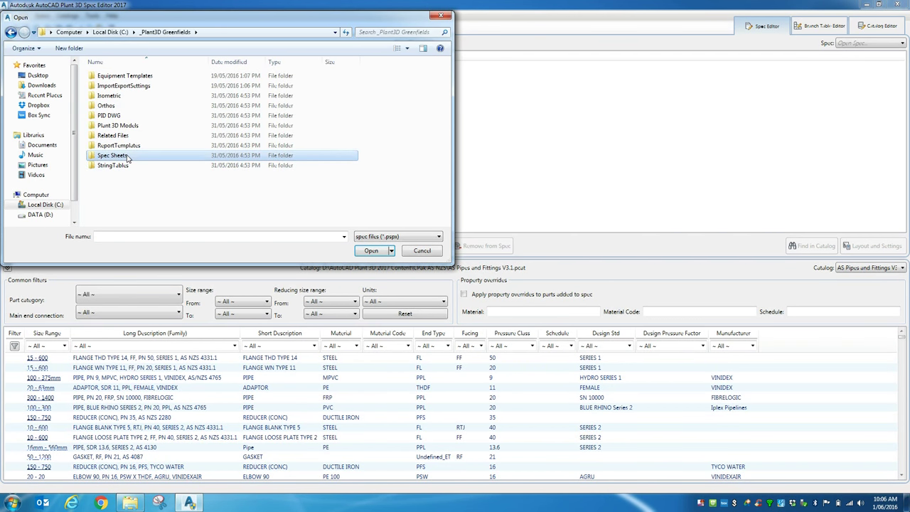
pyautogui.doubleClick(142, 156)
pyautogui.click(121, 126)
pyautogui.doubleClick(129, 94)
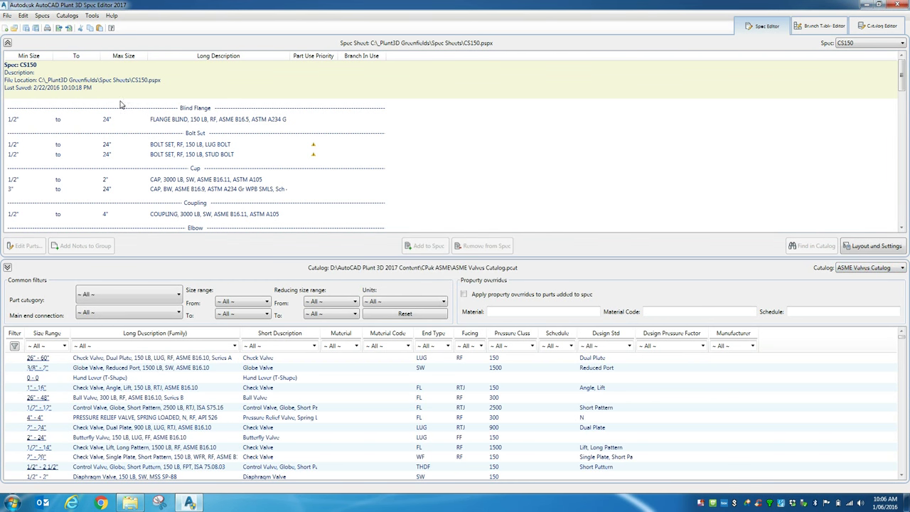
# - Look through the CS150 spec sheet's component groups, from blind flanges and bolt sets through reducers and tees to valves
pyautogui.click(44, 118)
pyautogui.scroll(-2, 208, 135)
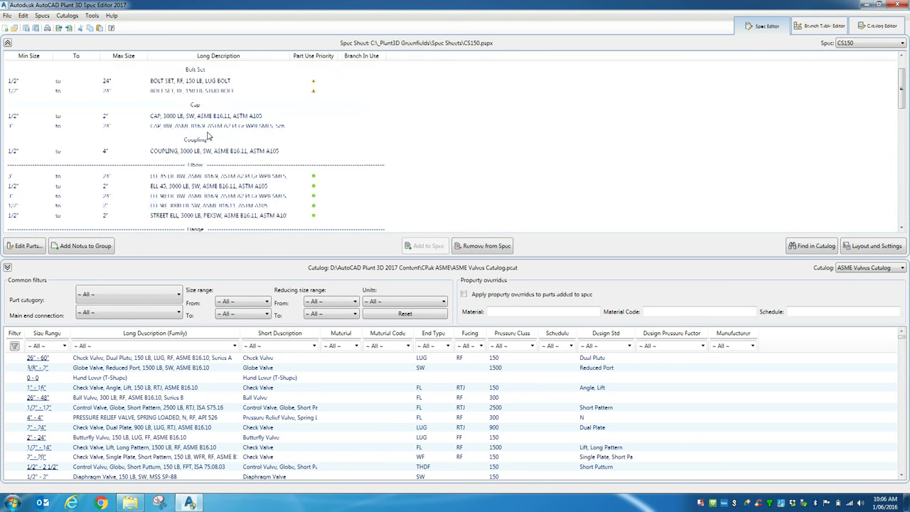
pyautogui.scroll(-2, 208, 135)
pyautogui.scroll(-5, 228, 142)
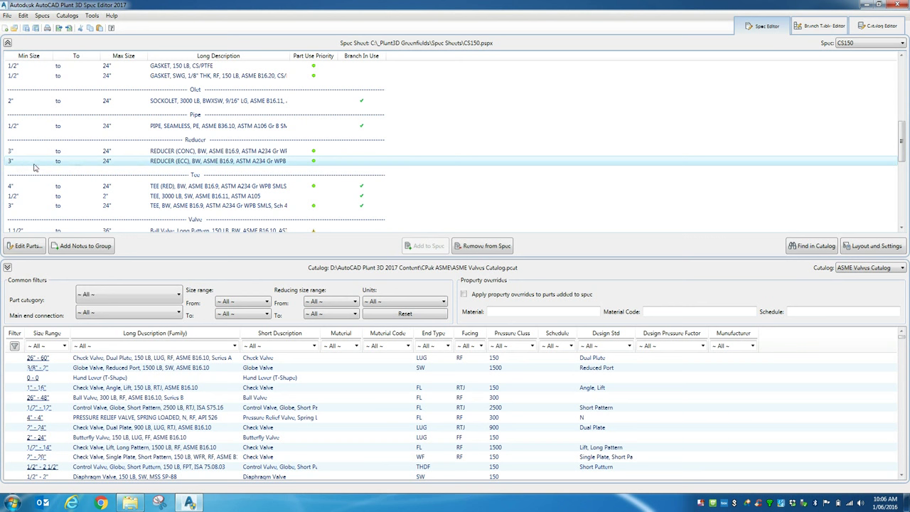
pyautogui.click(174, 162)
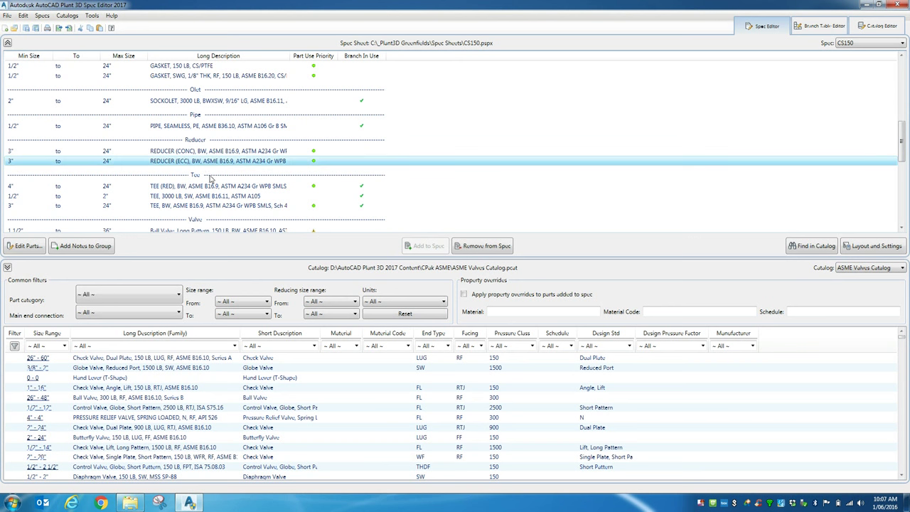
pyautogui.scroll(1, 213, 177)
pyautogui.scroll(3, 211, 178)
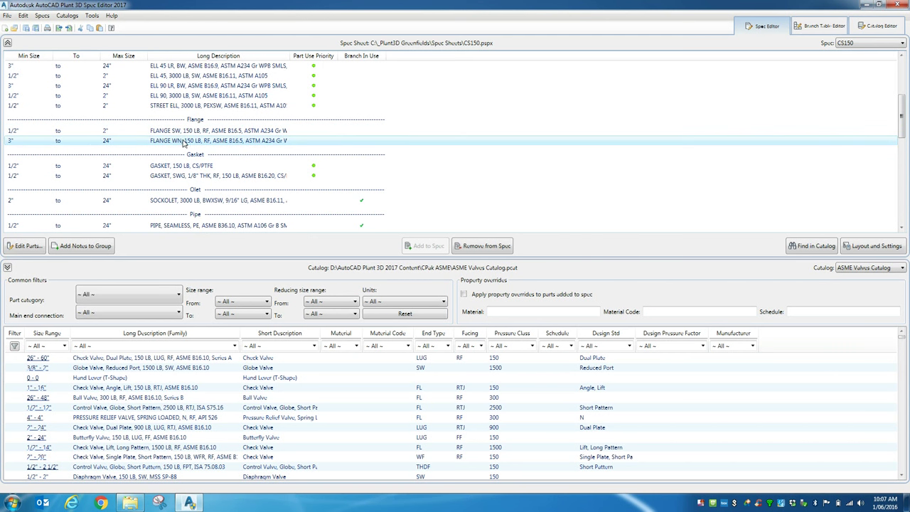
pyautogui.scroll(-5, 184, 142)
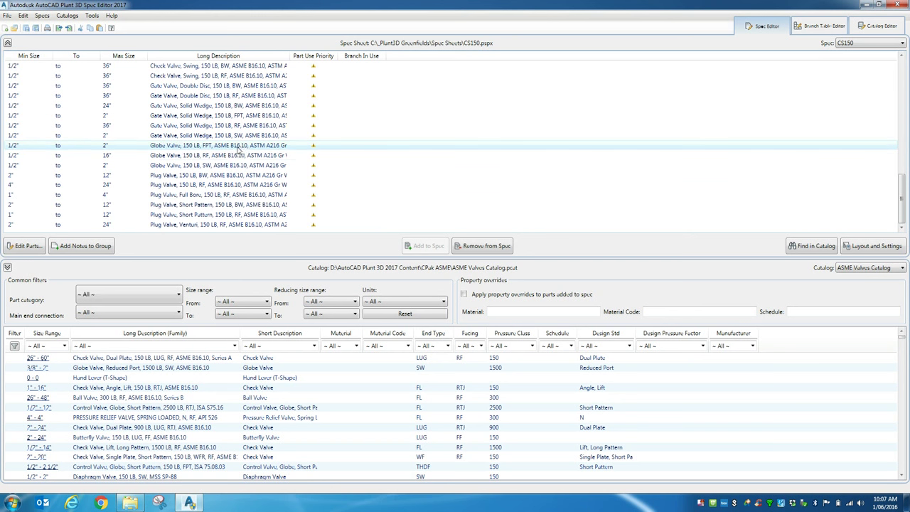
pyautogui.scroll(3, 241, 147)
pyautogui.scroll(5, 240, 147)
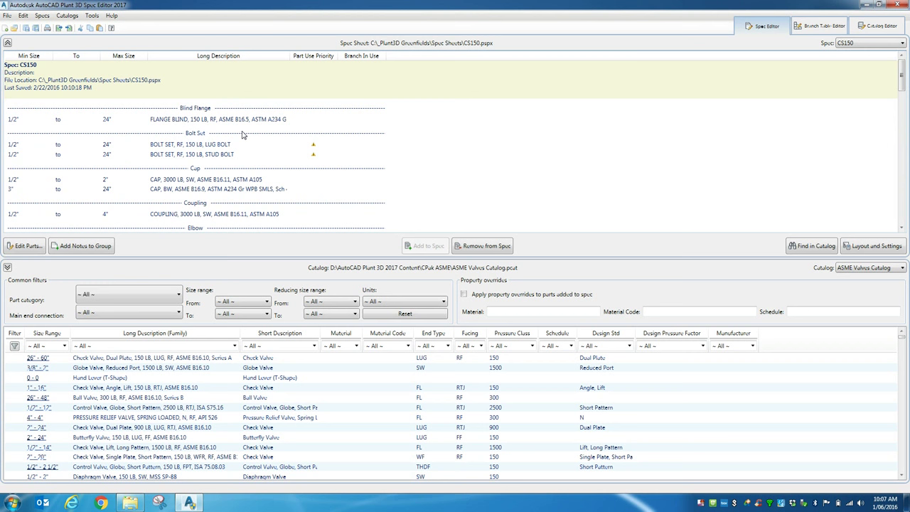
pyautogui.click(229, 119)
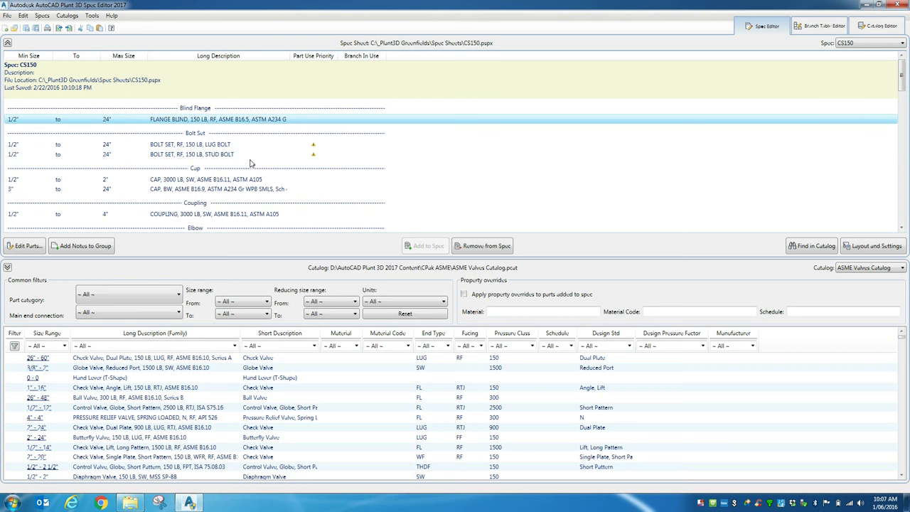
pyautogui.click(236, 144)
# - Examine the CS150 branch table, checking the fittings for an 8" branch on a 10" header against the legend, and return to the spec sheet
pyautogui.click(822, 27)
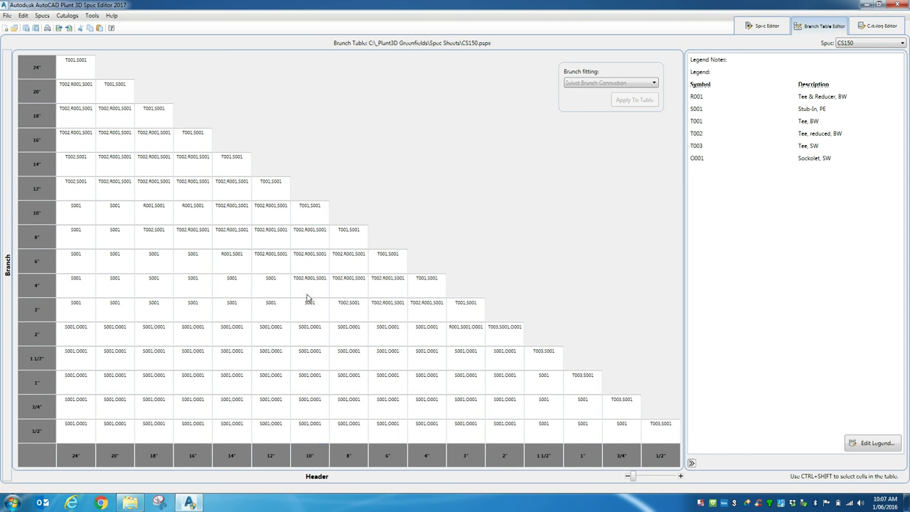
pyautogui.click(304, 243)
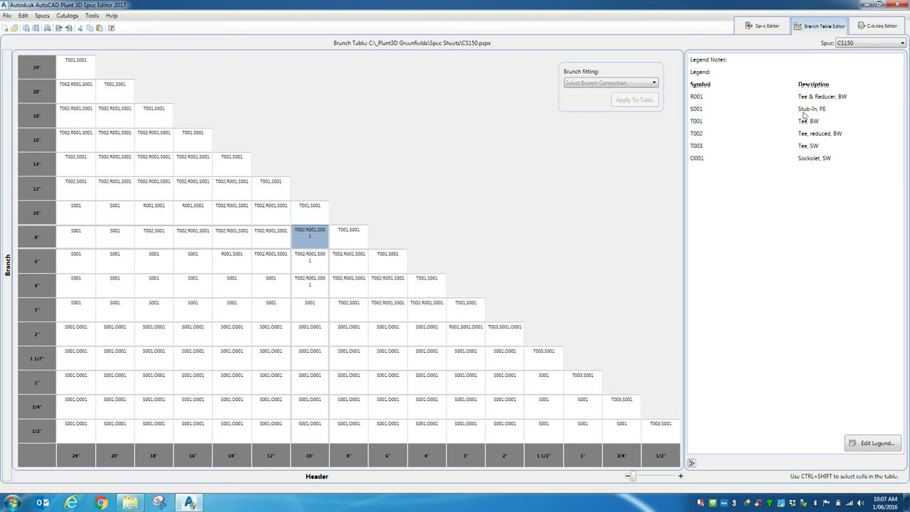
pyautogui.click(763, 25)
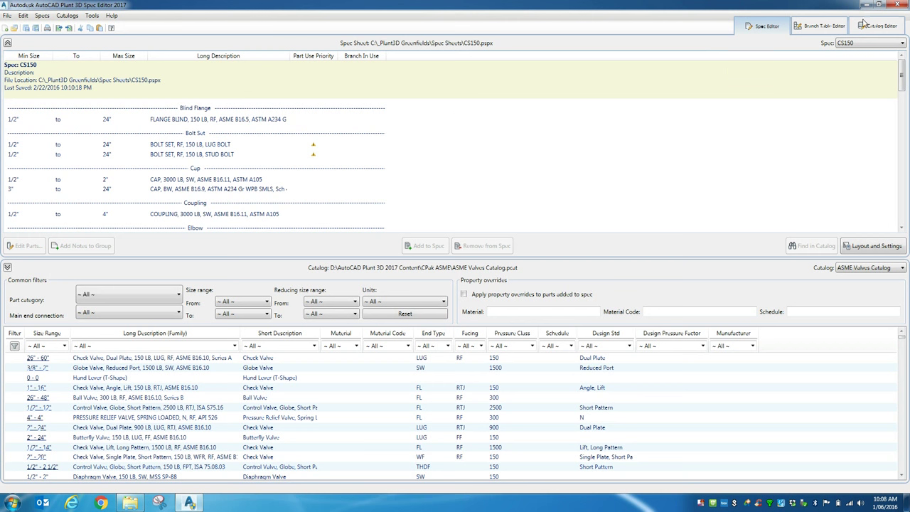
# - Close the Spec Editor and locate the AutoCAD Plant 3D 2017 shortcut in the Plant Design Suite Ultimate 2017 folder
pyautogui.click(899, 5)
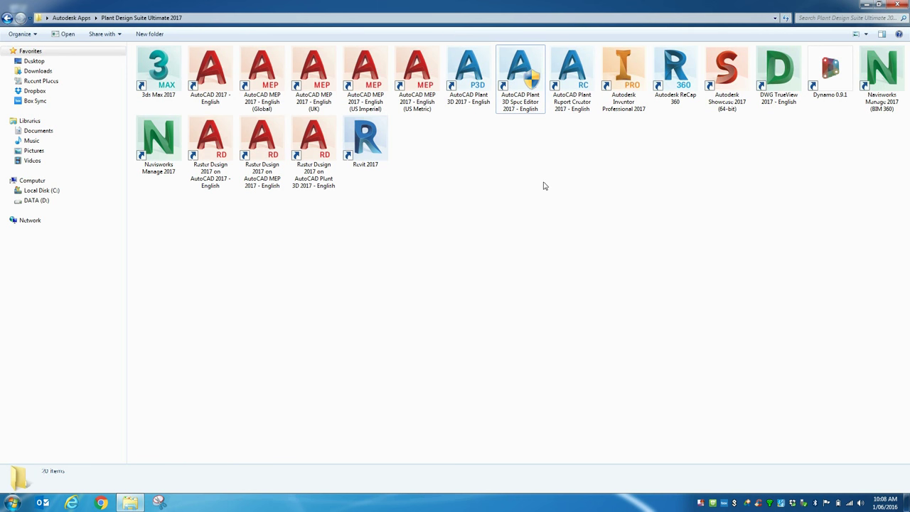
pyautogui.click(528, 150)
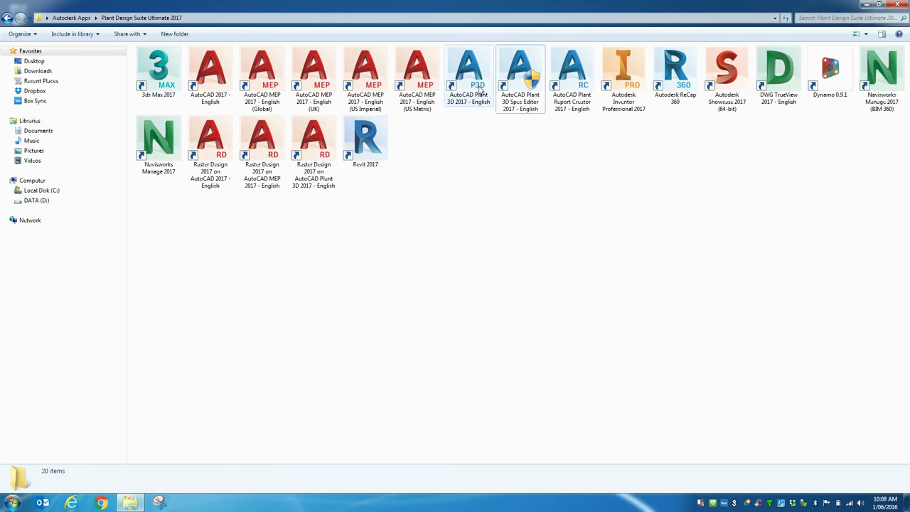
pyautogui.click(485, 94)
pyautogui.click(539, 162)
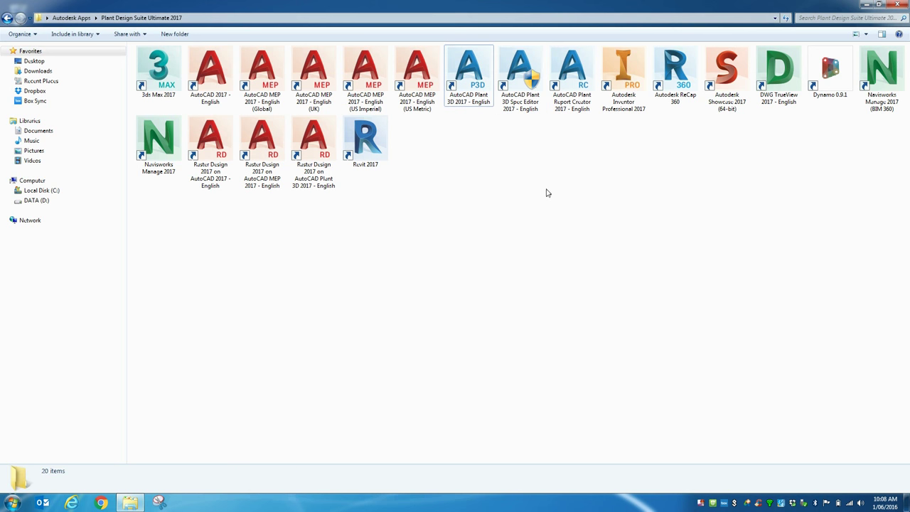